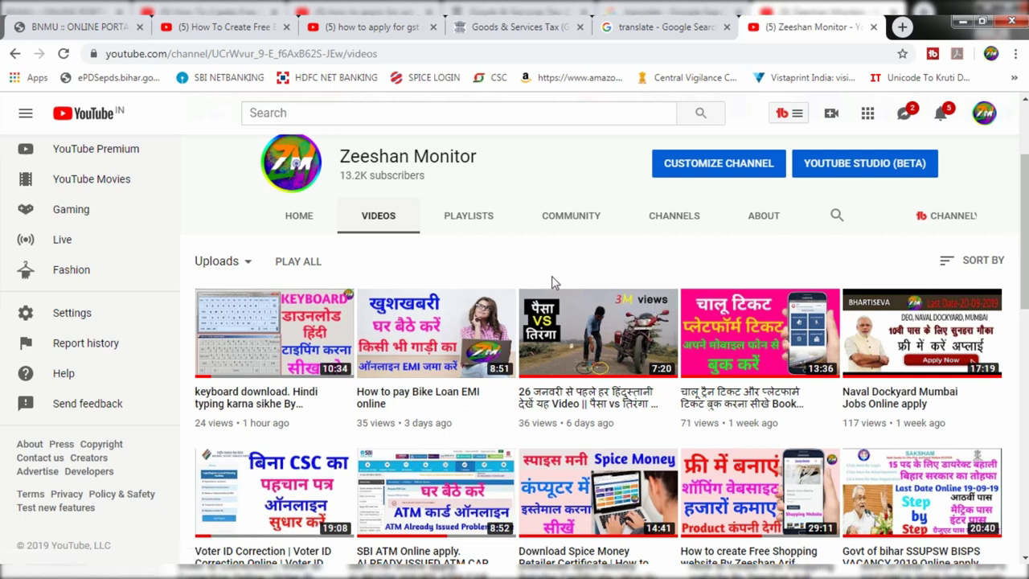
scroll(551, 276, down, 1)
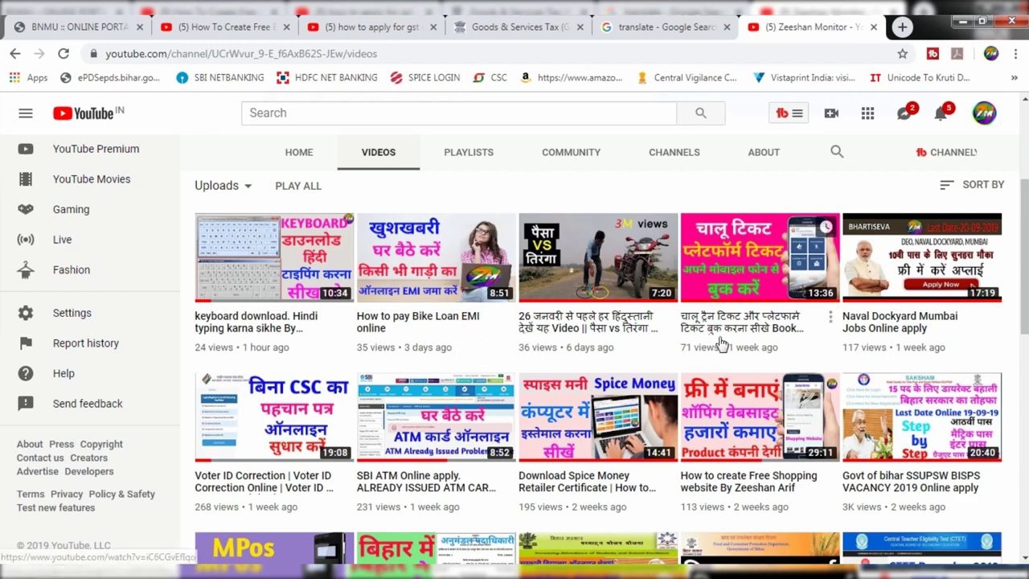
scroll(721, 343, down, 1)
scroll(721, 344, down, 5)
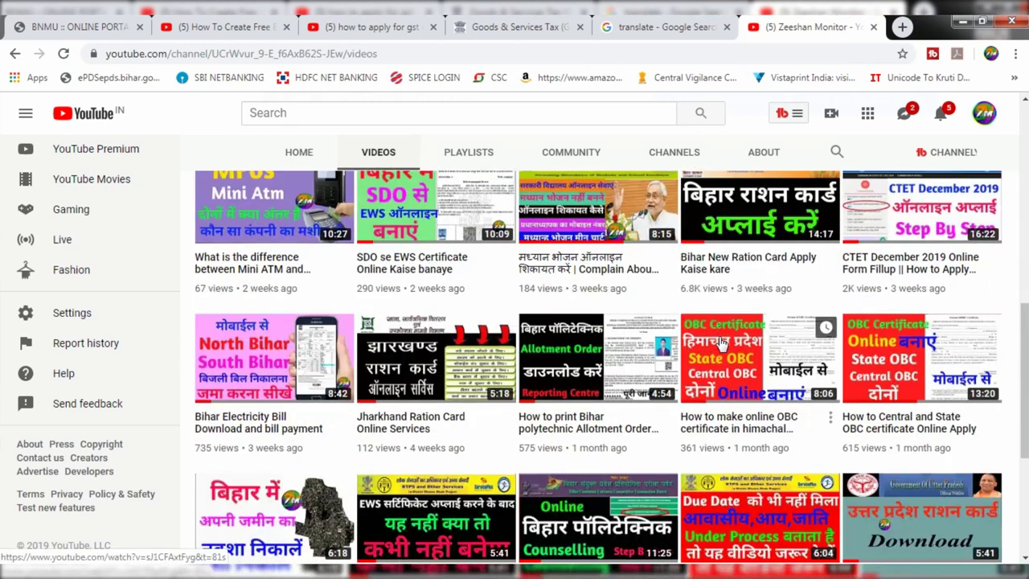
scroll(722, 344, down, 2)
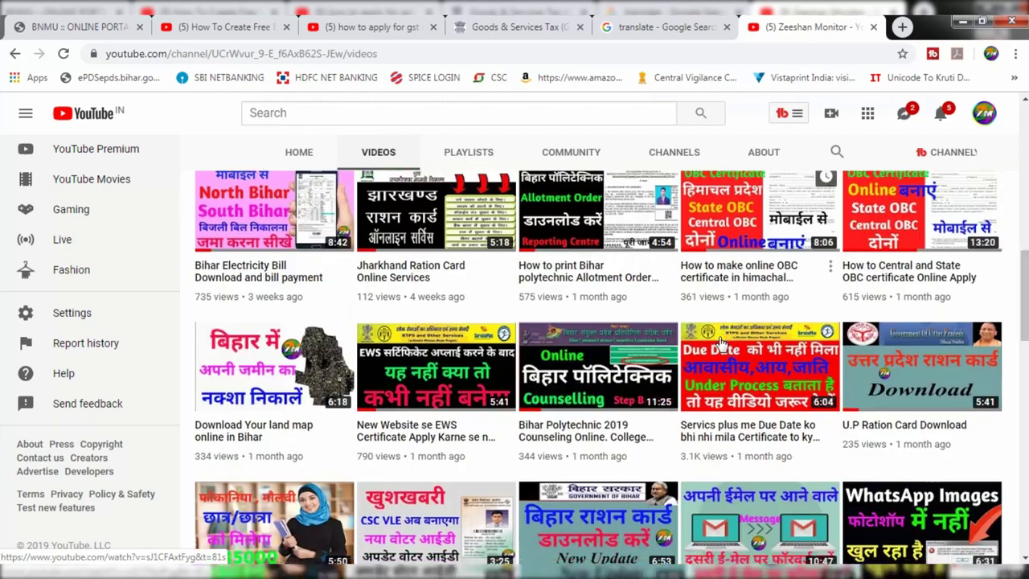
- Switch to the BNMU online portal and open the New Admission Registration 2019 - 2020 form
click(110, 25)
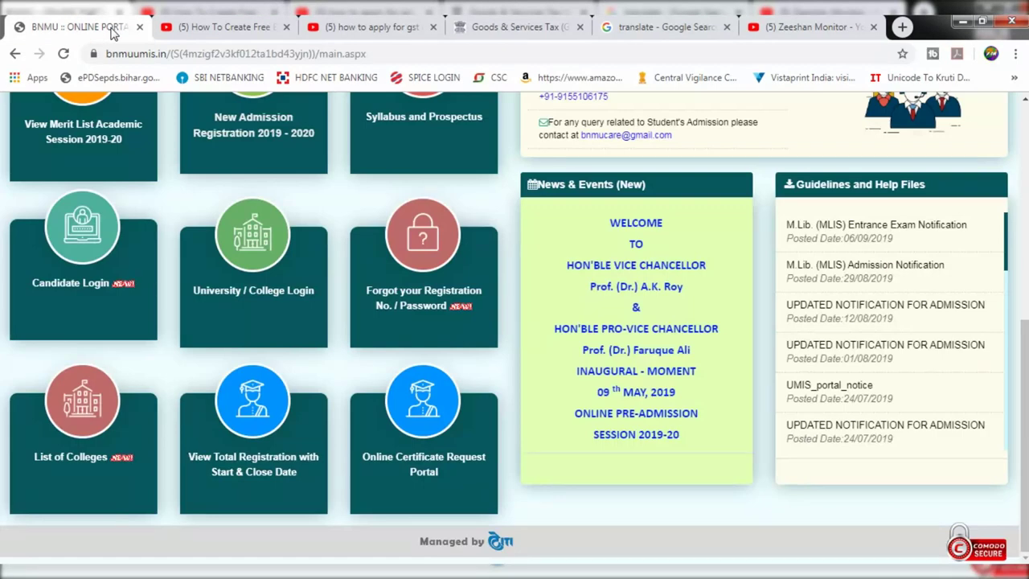
scroll(515, 241, up, 5)
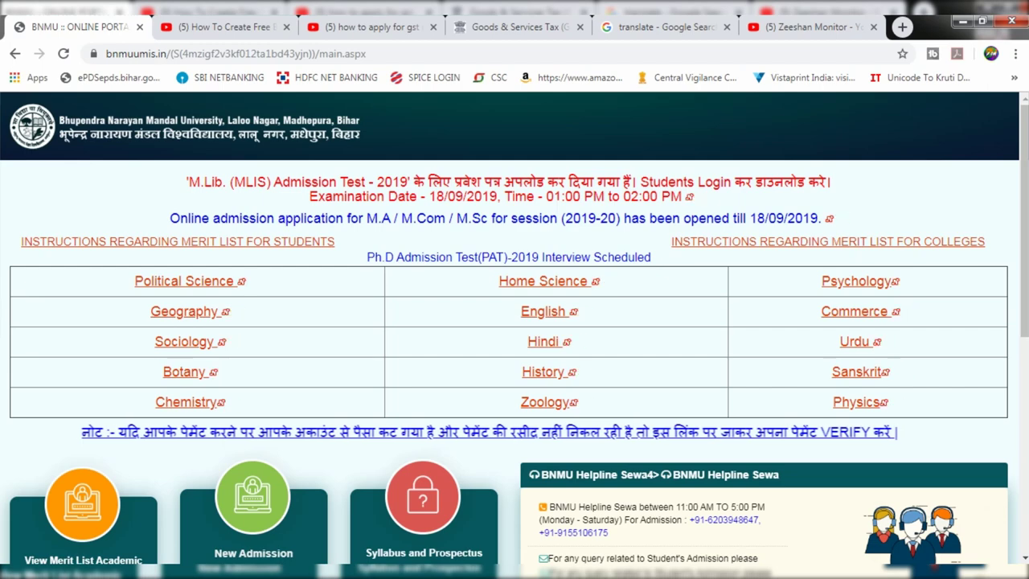
scroll(543, 129, down, 2)
scroll(498, 258, down, 2)
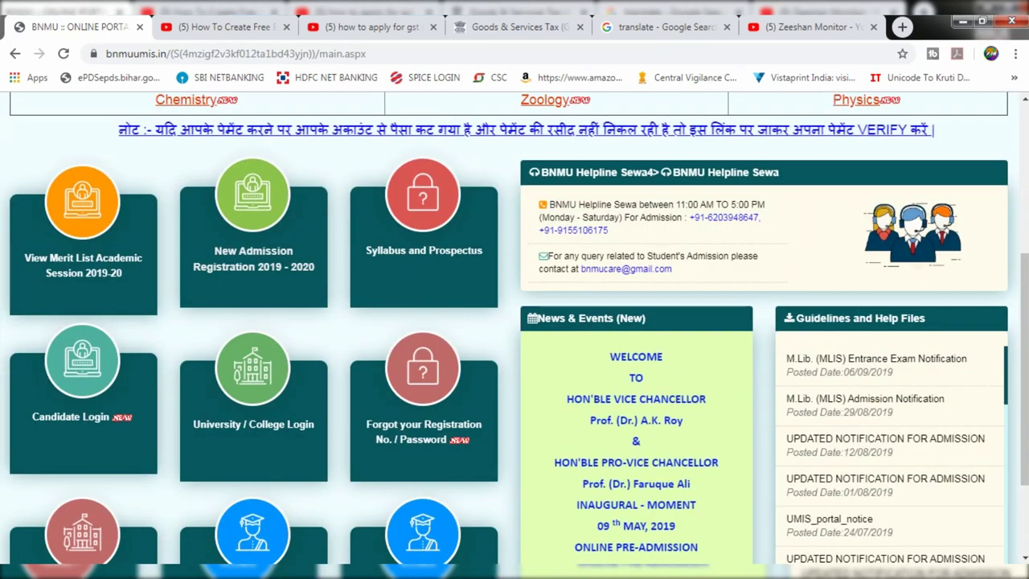
click(237, 268)
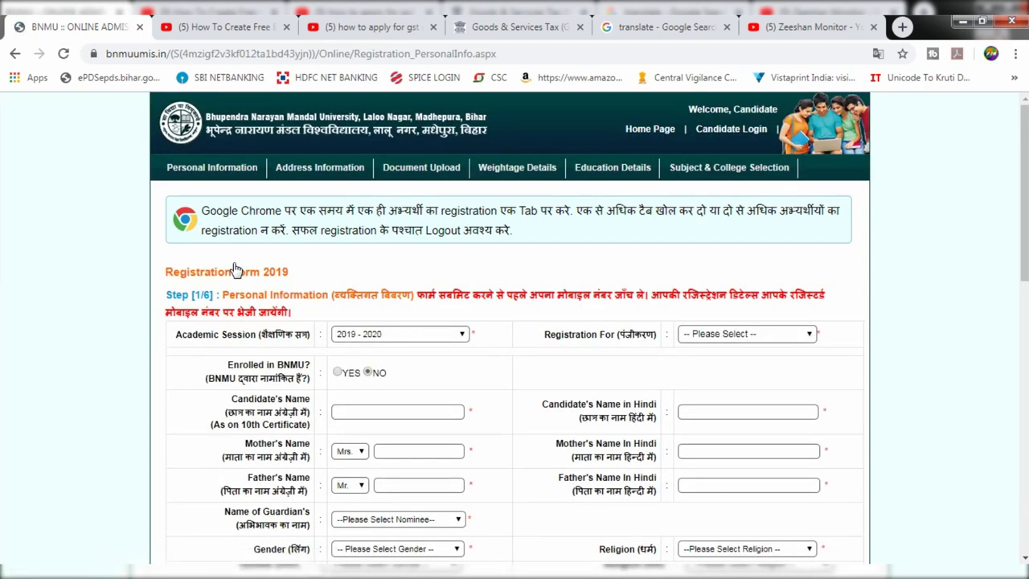
- Keep academic session 2019 - 2020 and set Registration For to Post Graduate (PG) in the registration form
click(352, 336)
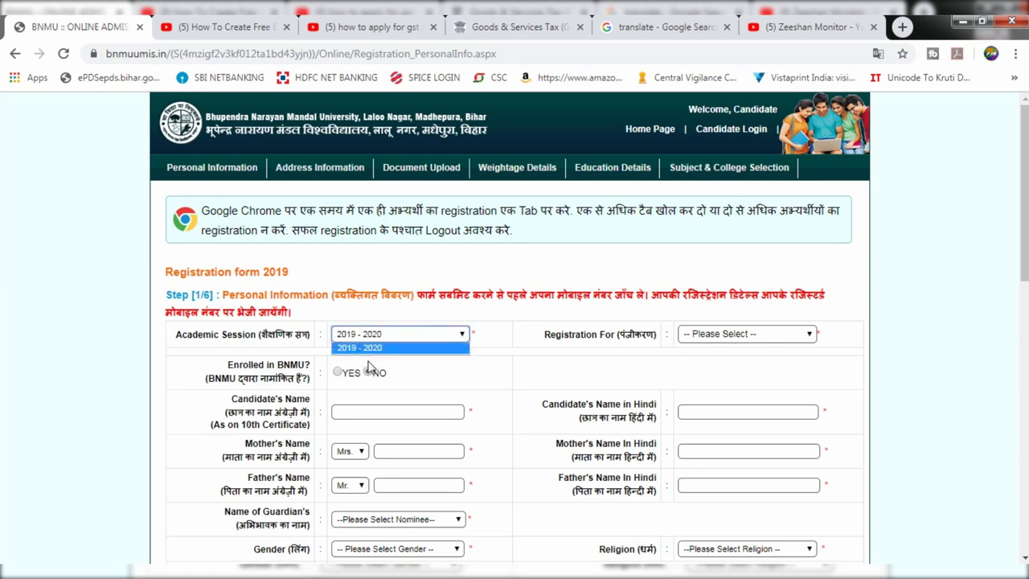
click(369, 370)
click(705, 338)
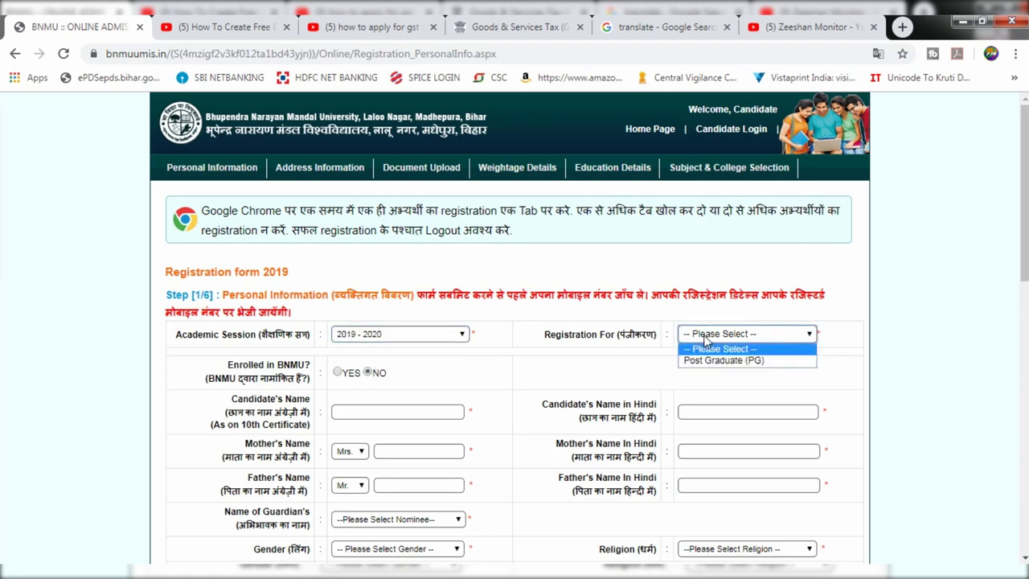
click(712, 361)
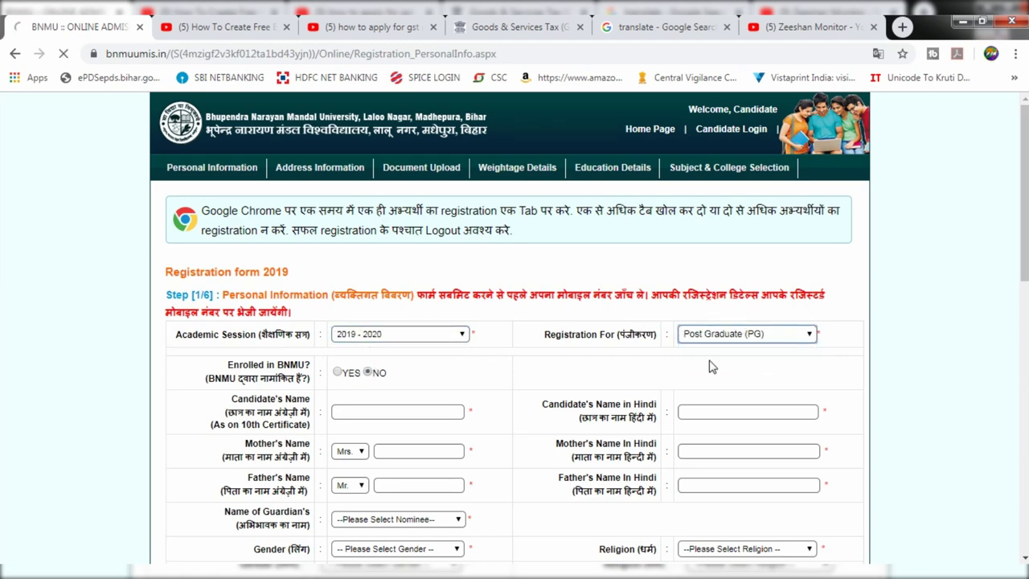
scroll(711, 367, down, 1)
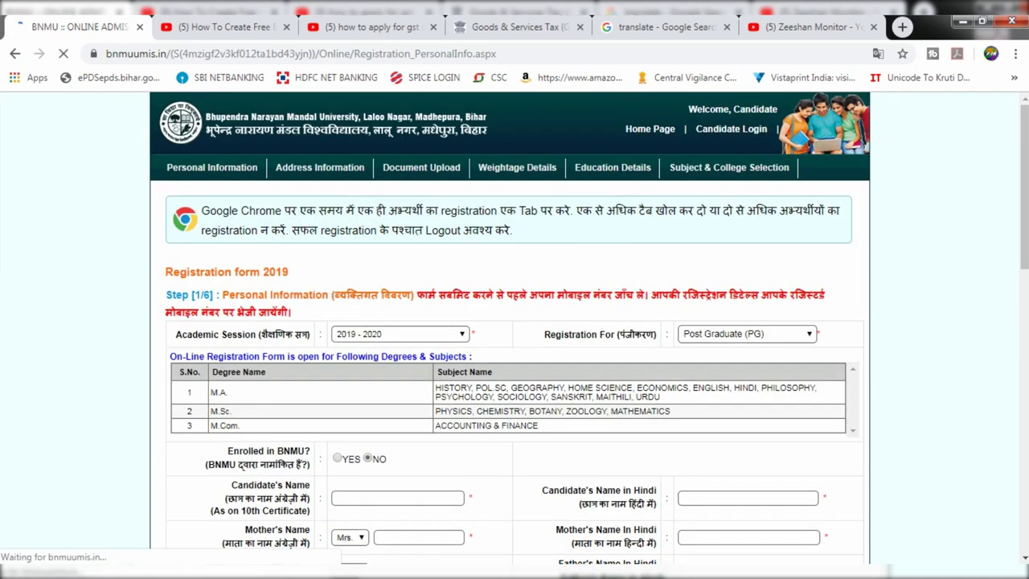
scroll(381, 297, down, 3)
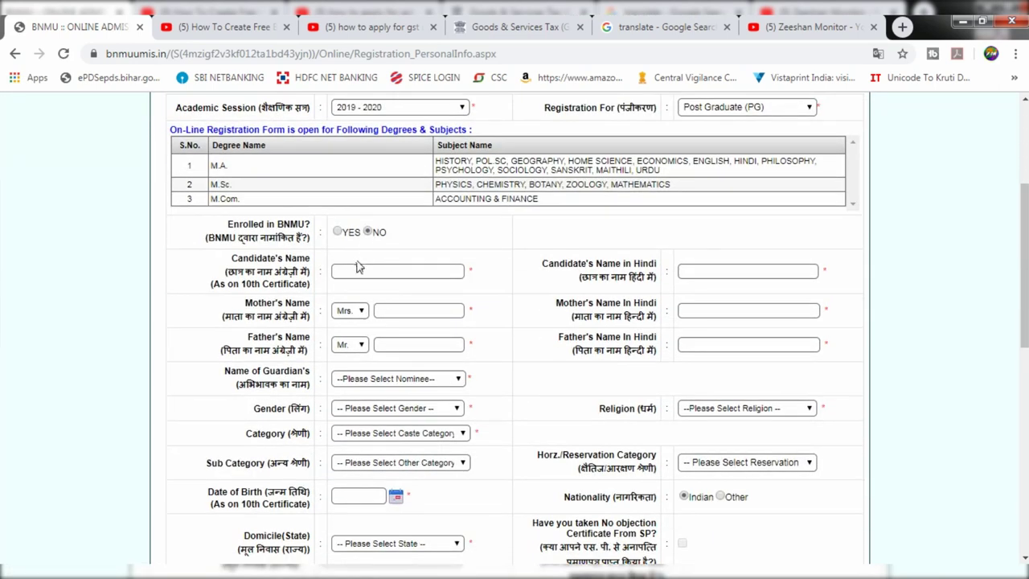
click(359, 270)
click(378, 245)
- Open the Google Input Tools online try-out page in a new browser tab and set its language to Hindi
click(903, 28)
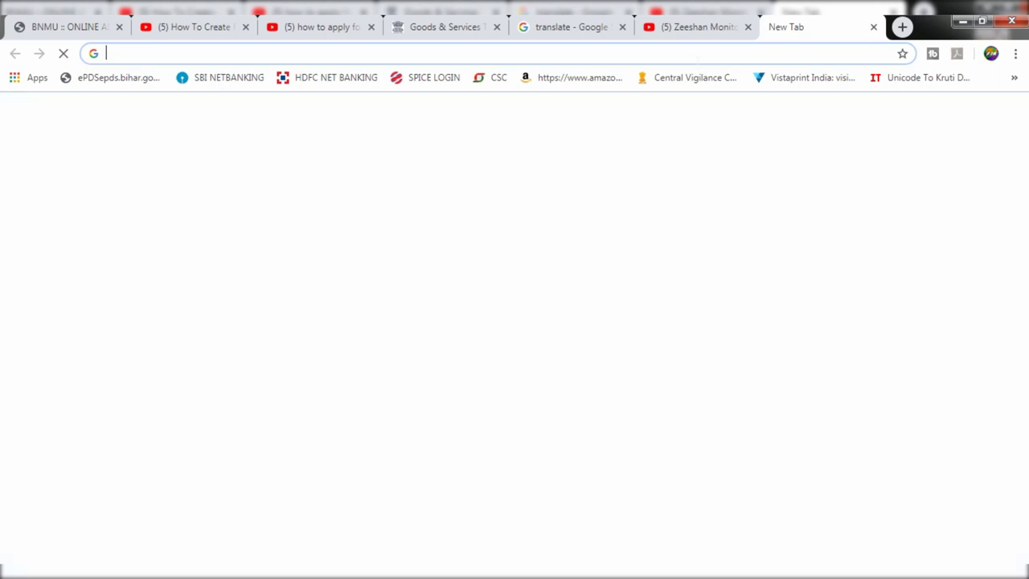
text(i)
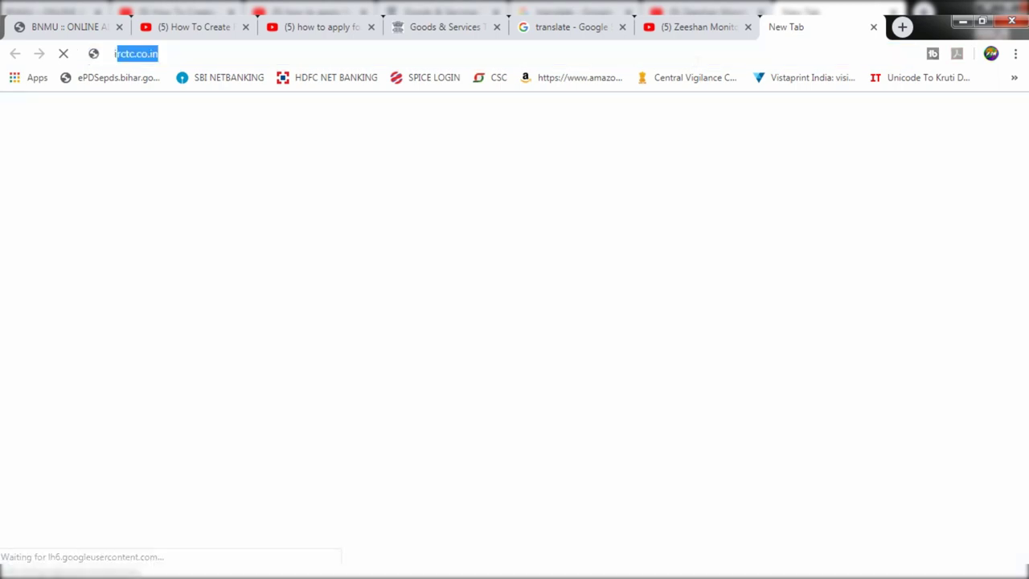
text(np)
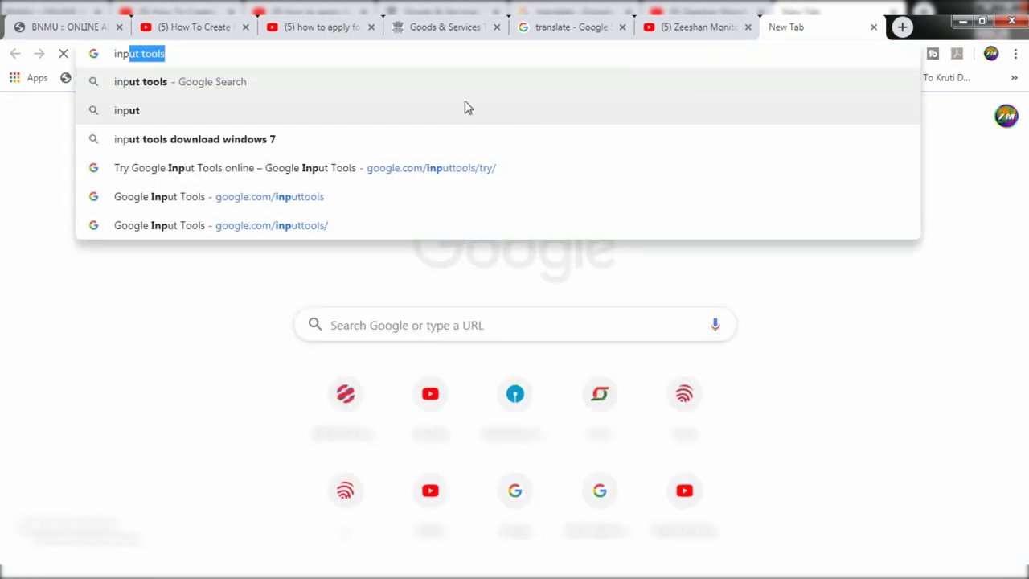
click(413, 169)
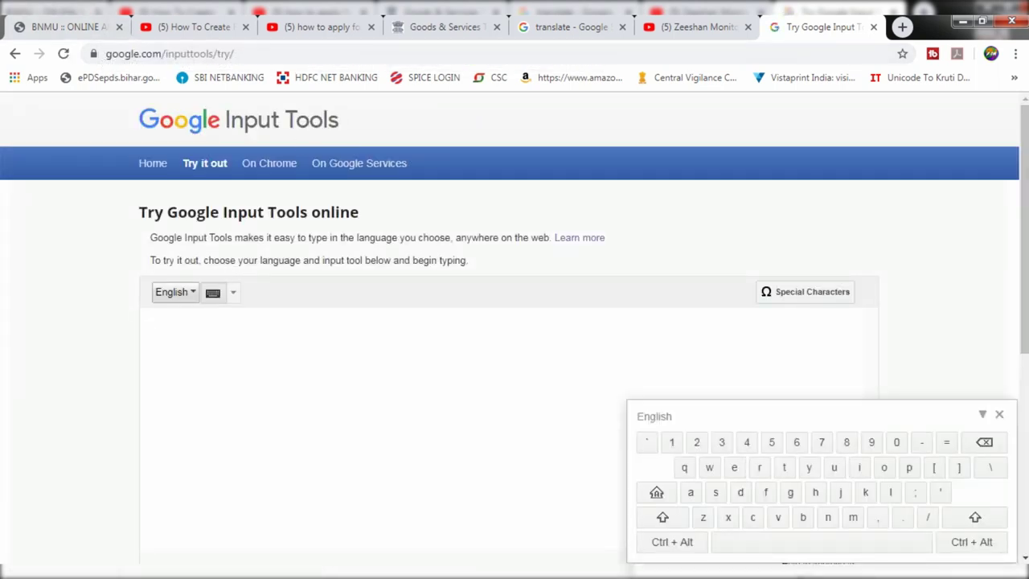
click(179, 295)
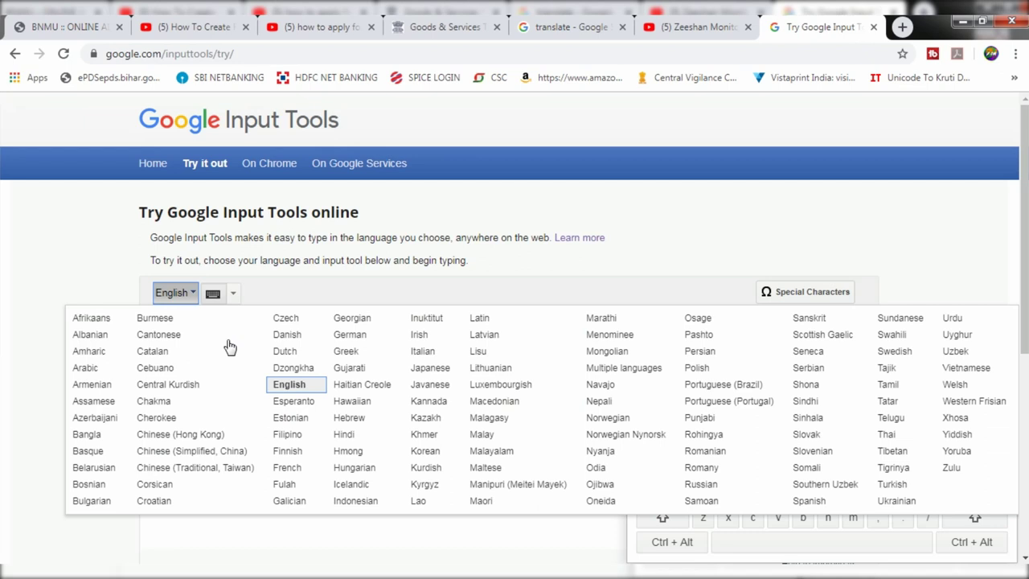
click(351, 435)
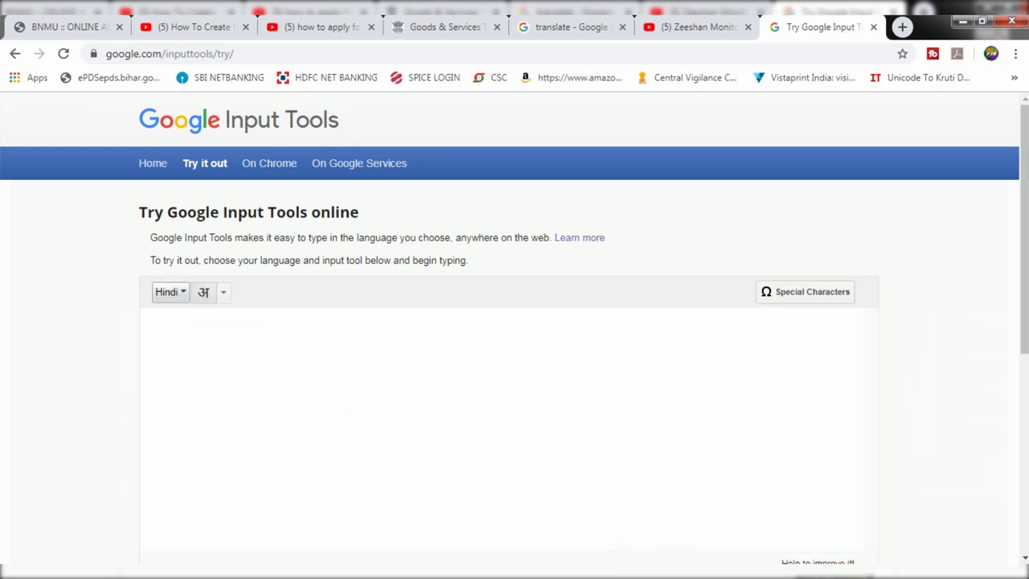
- Write the candidate's name in Hindi with the input tool and copy it into the form's Candidate's Name in Hindi field
text(jishan)
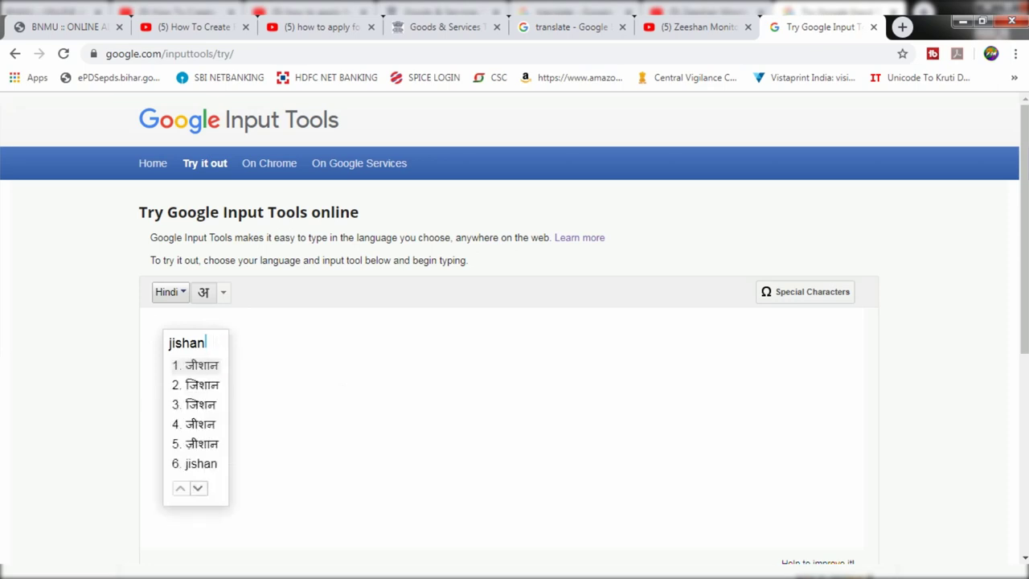
click(217, 387)
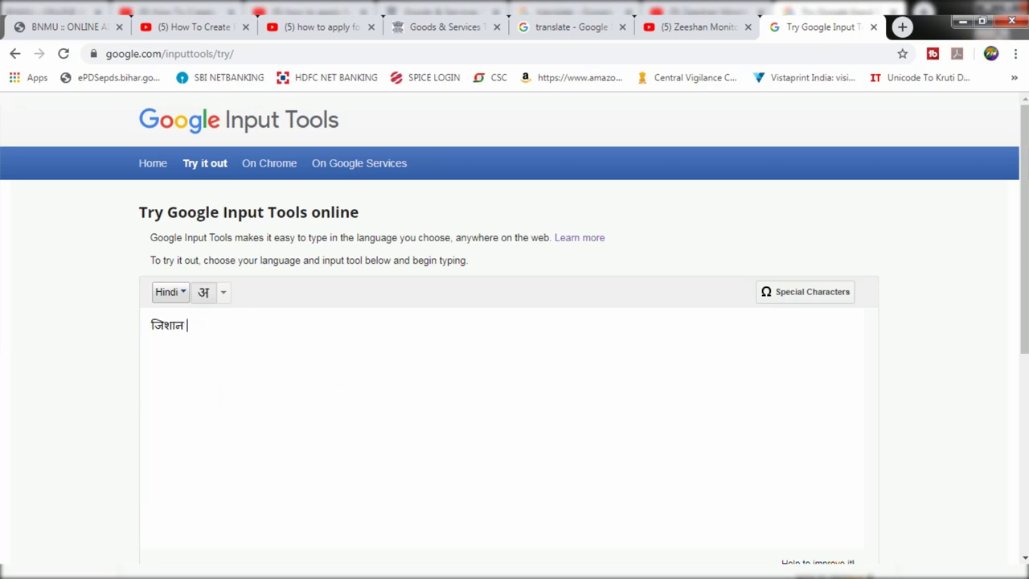
key(ctrl+a)
key(ctrl+c)
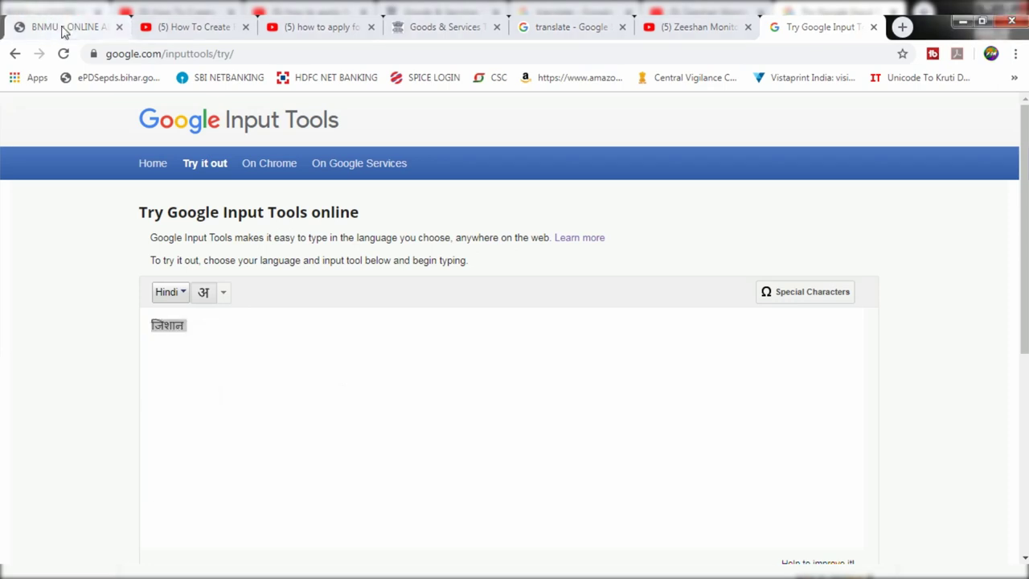
click(60, 26)
click(713, 272)
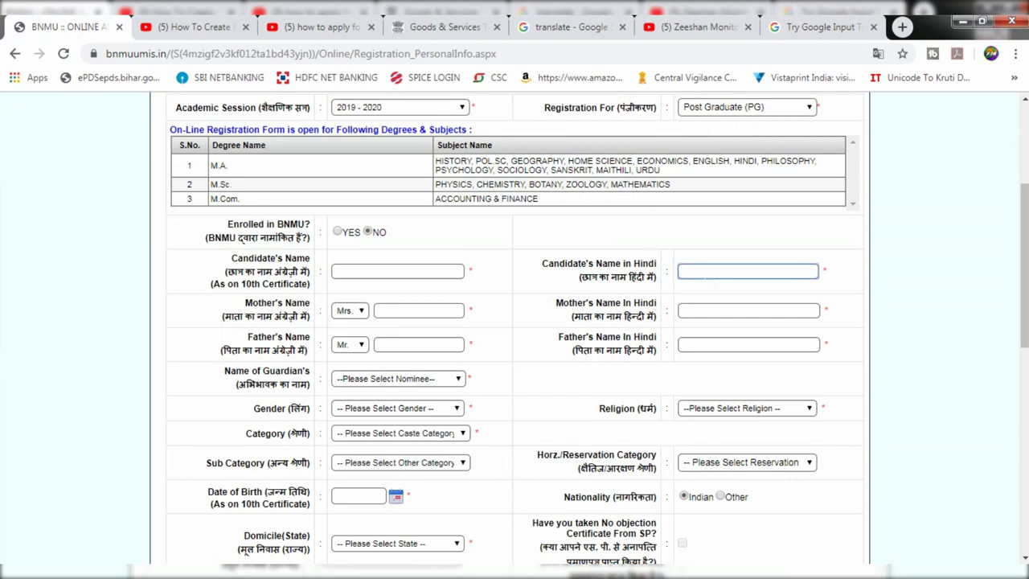
key(ctrl+v)
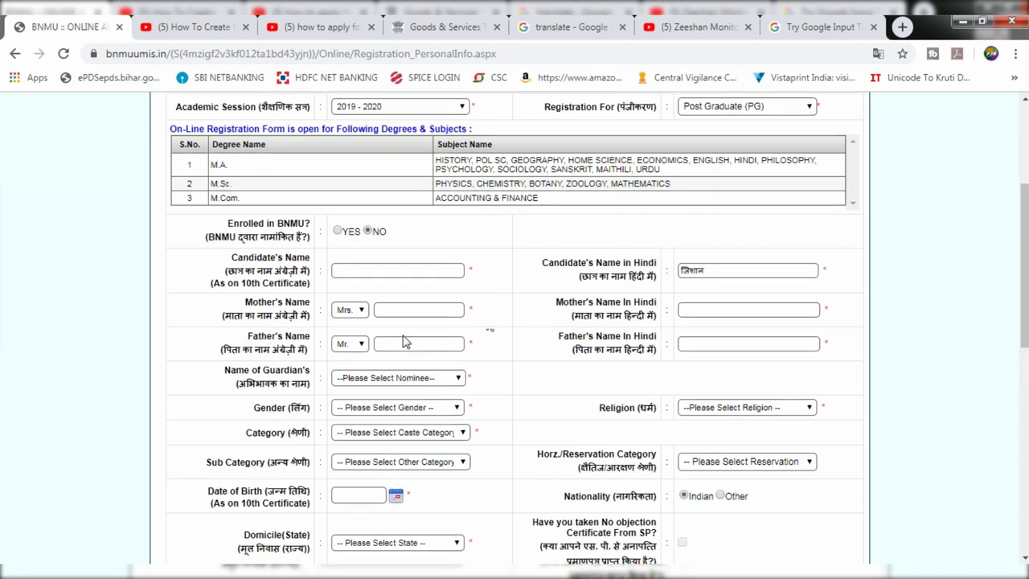
- Set the Name of Guardian's option to Father and the gender to Male
scroll(404, 340, down, 1)
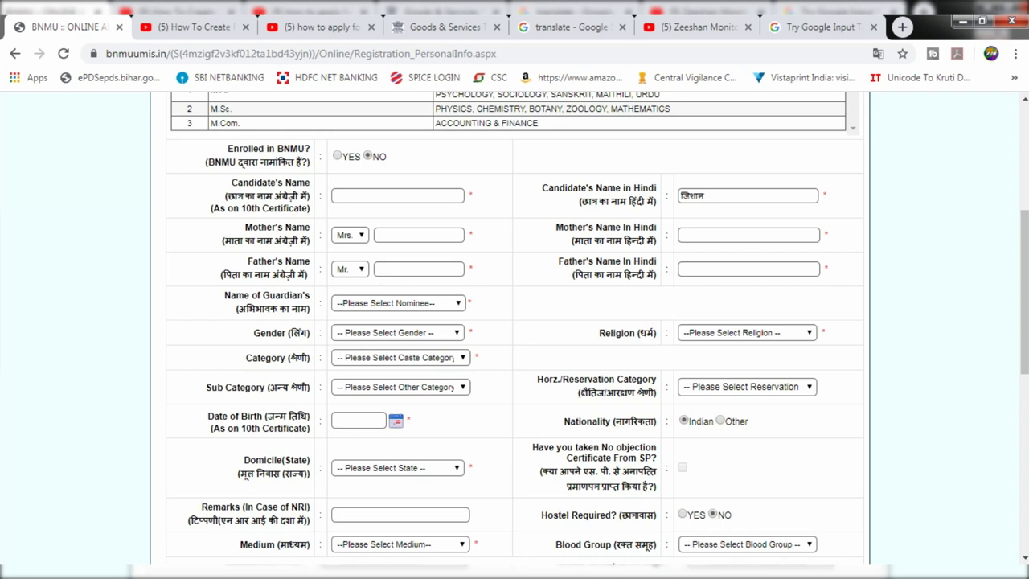
click(394, 308)
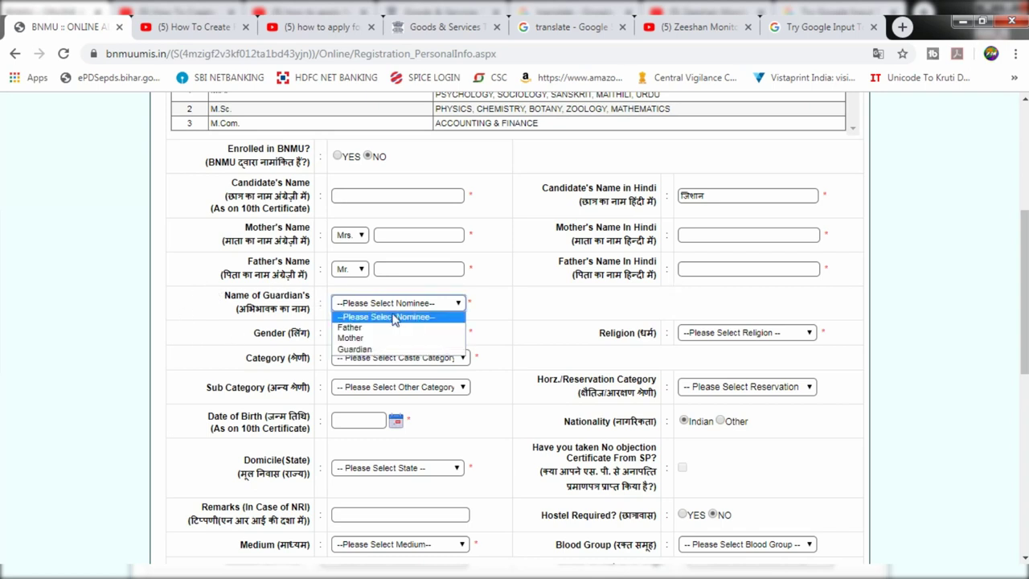
click(365, 331)
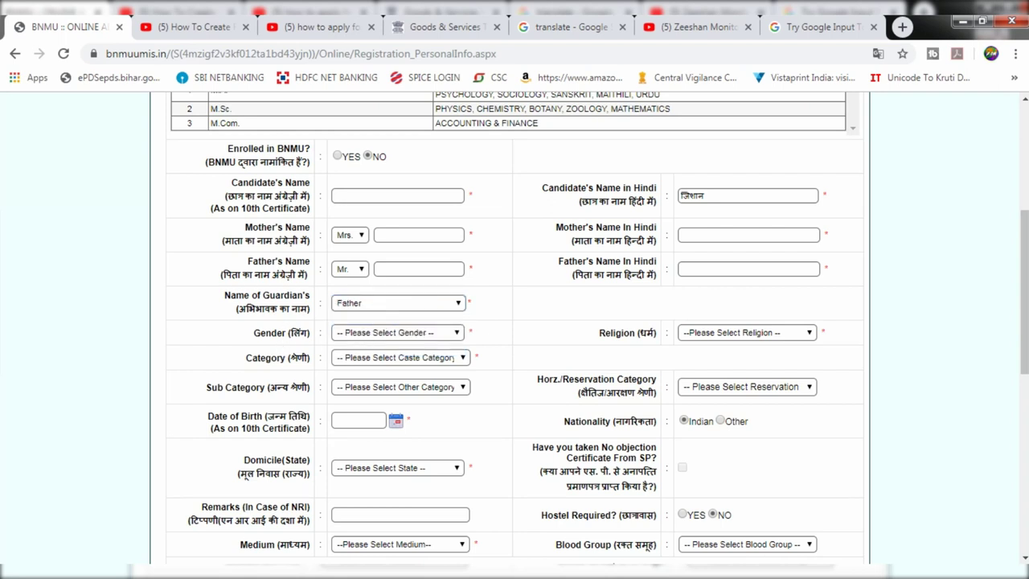
click(343, 336)
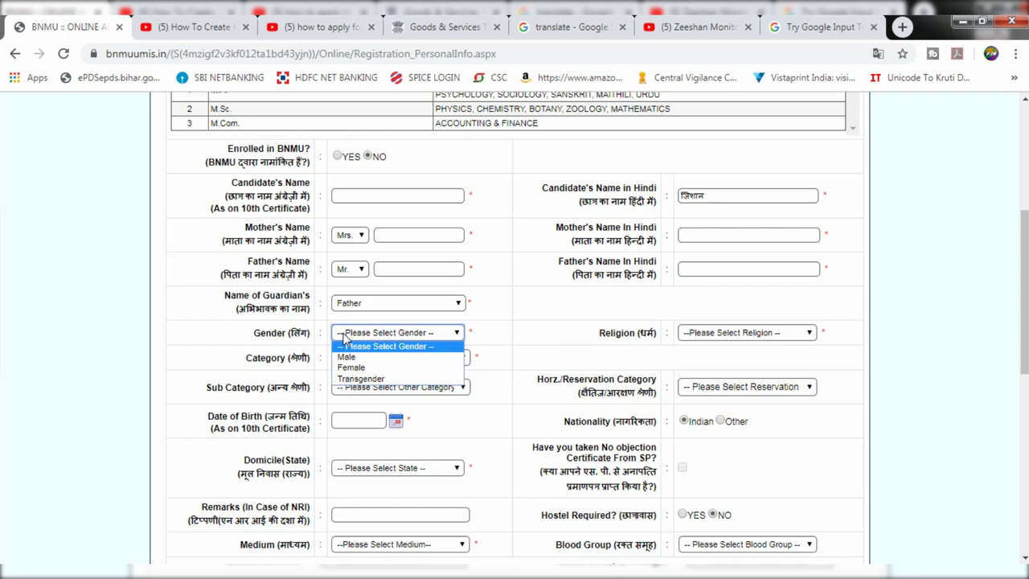
click(346, 358)
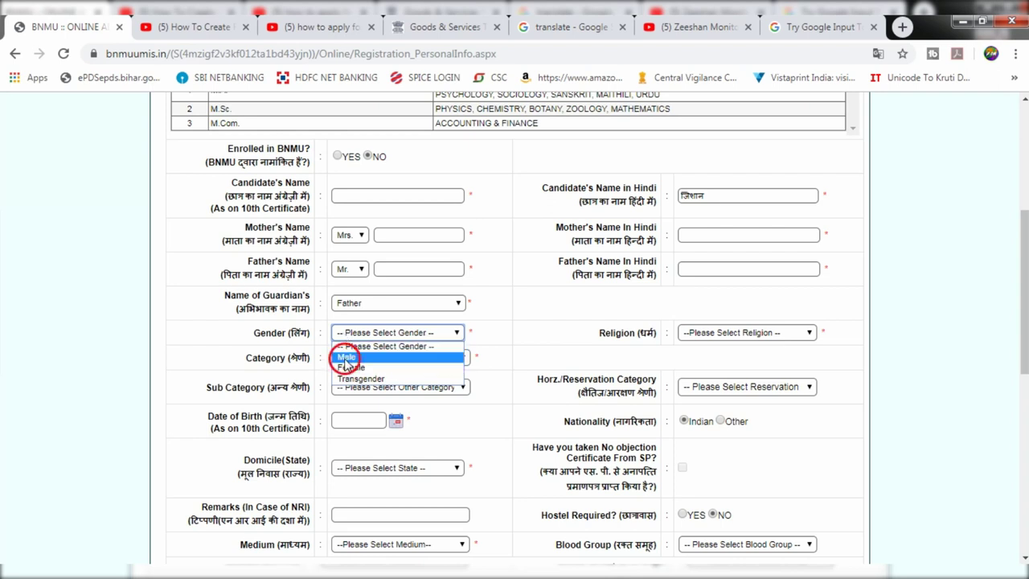
- Set the candidate's religion to Muslim and the caste category to EBC
click(694, 334)
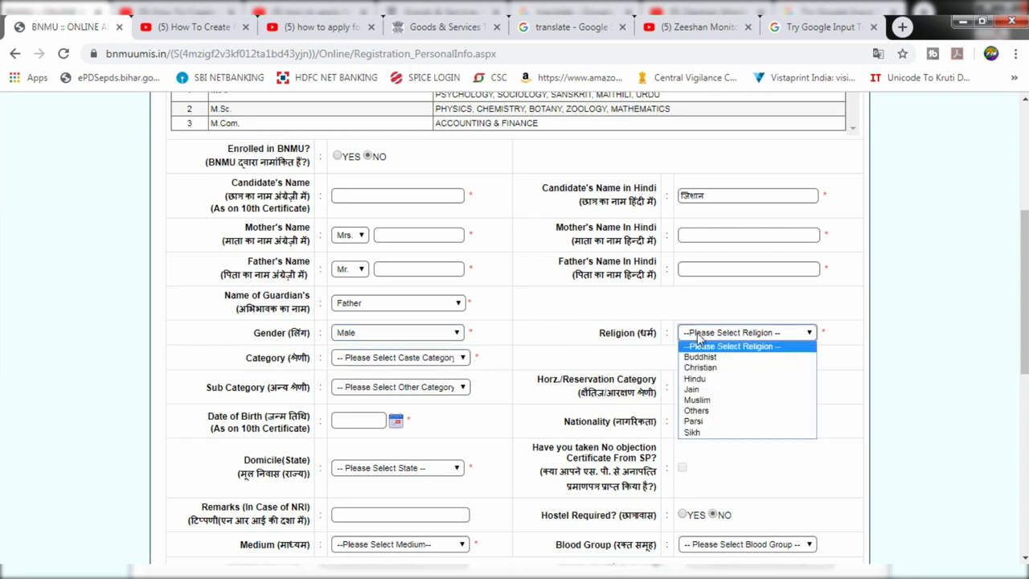
click(703, 401)
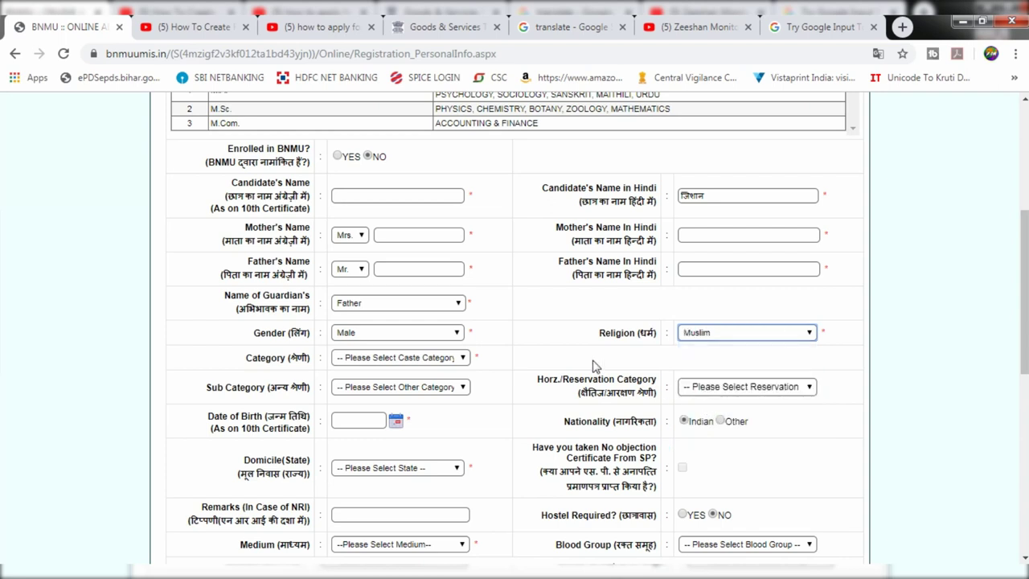
click(366, 357)
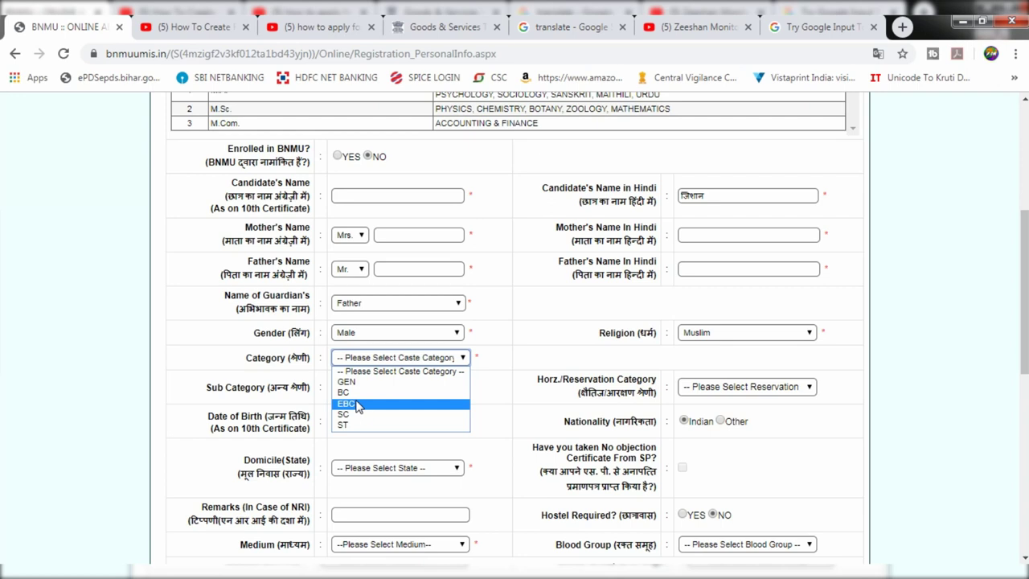
click(359, 404)
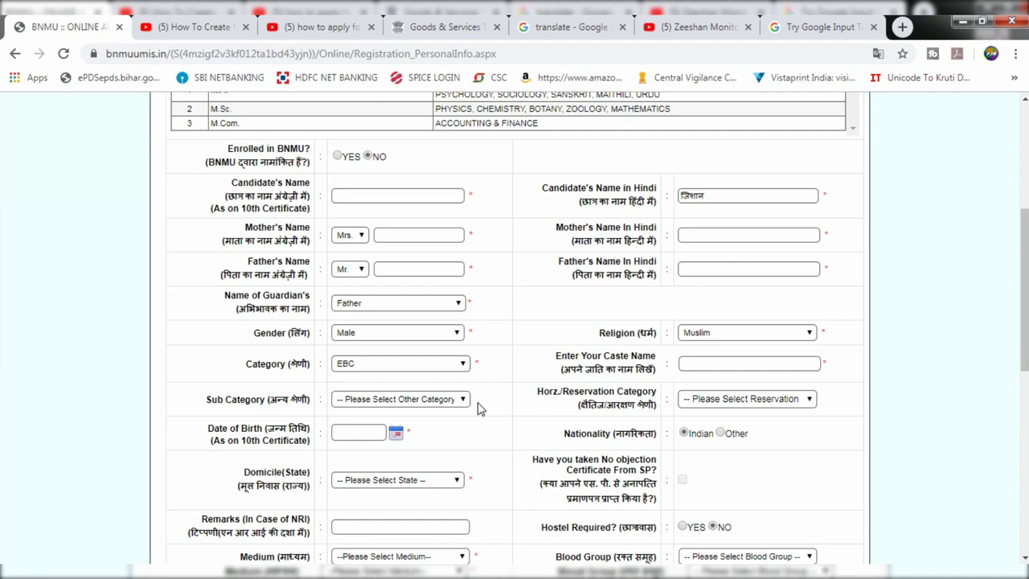
- Examine the Sub Category, Caste Name and Horz./Reservation Category fields of the personal information form
scroll(472, 405, down, 1)
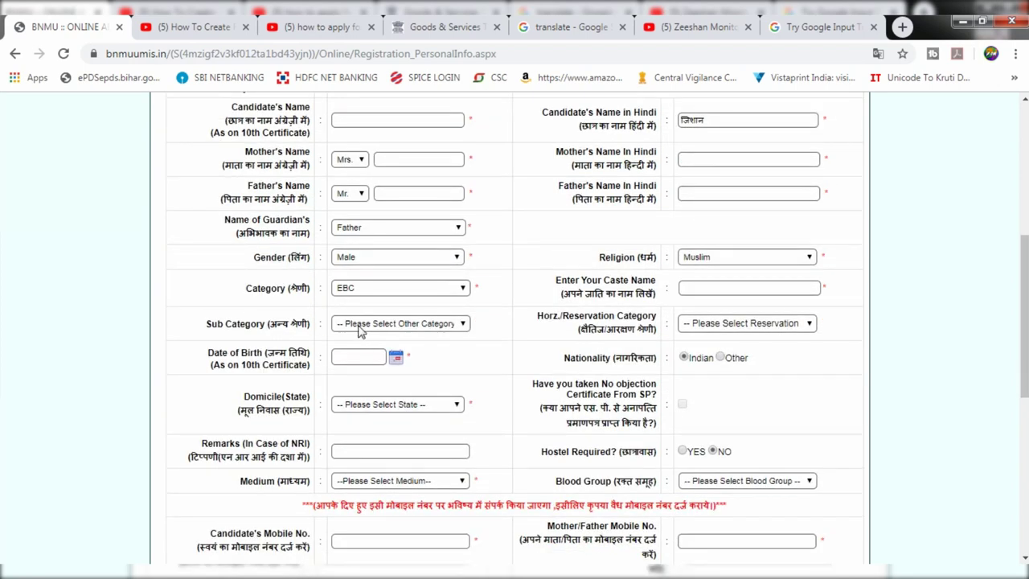
click(360, 325)
click(316, 316)
click(703, 291)
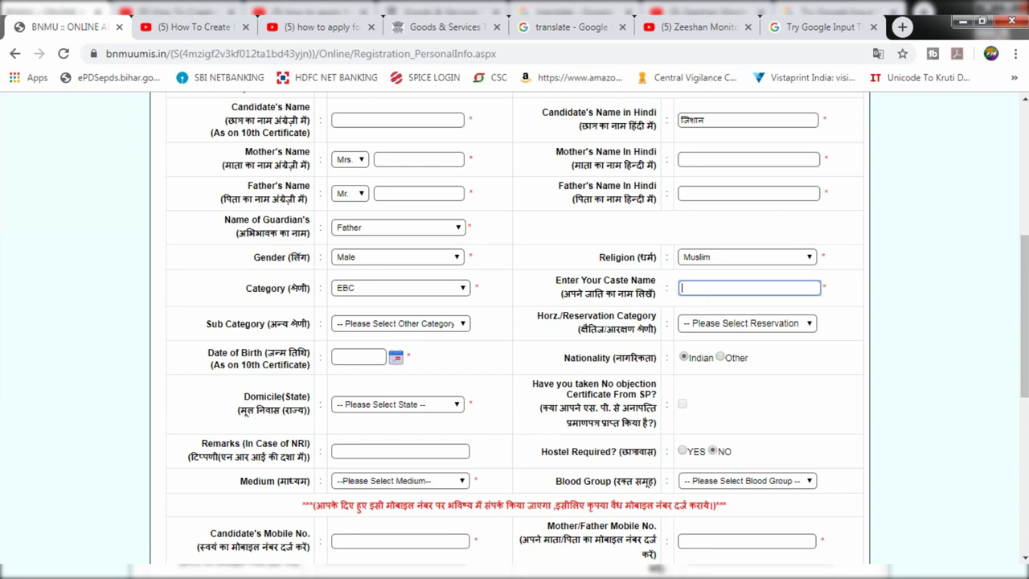
click(697, 324)
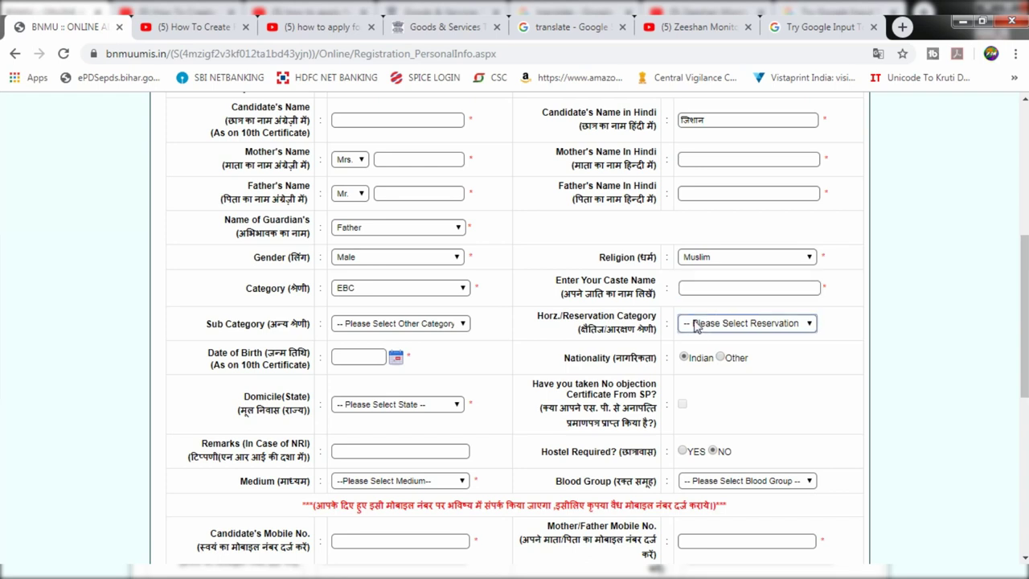
click(664, 329)
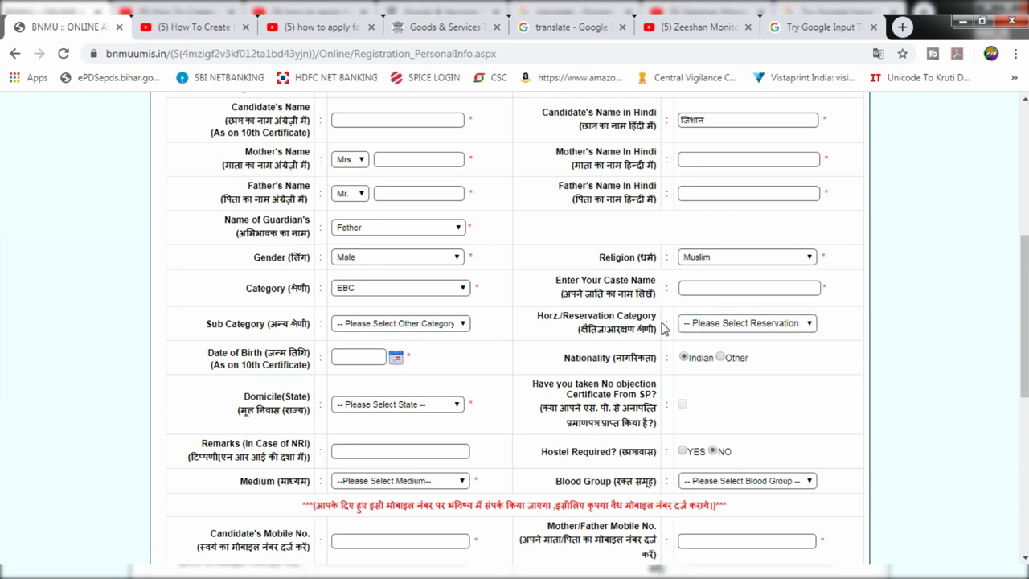
click(369, 326)
click(326, 335)
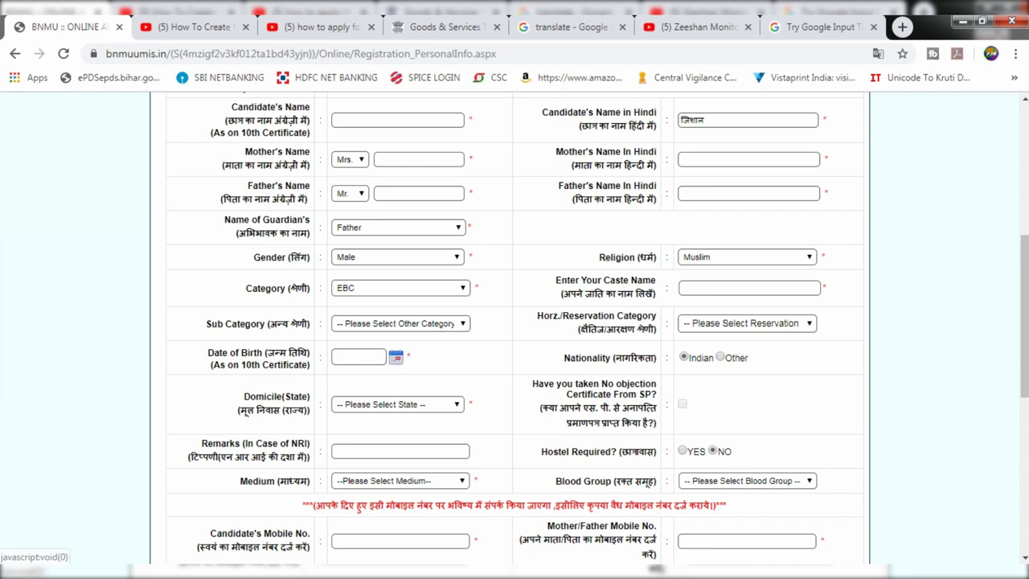
- Set the candidate's nationality to Indian and the domicile state to BIHAR
click(684, 357)
scroll(688, 364, down, 1)
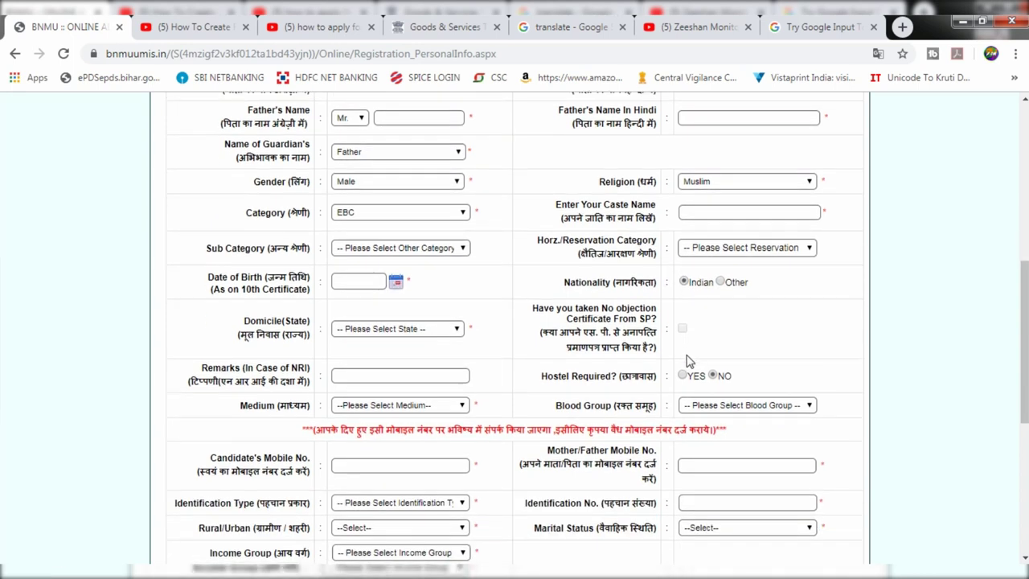
click(351, 330)
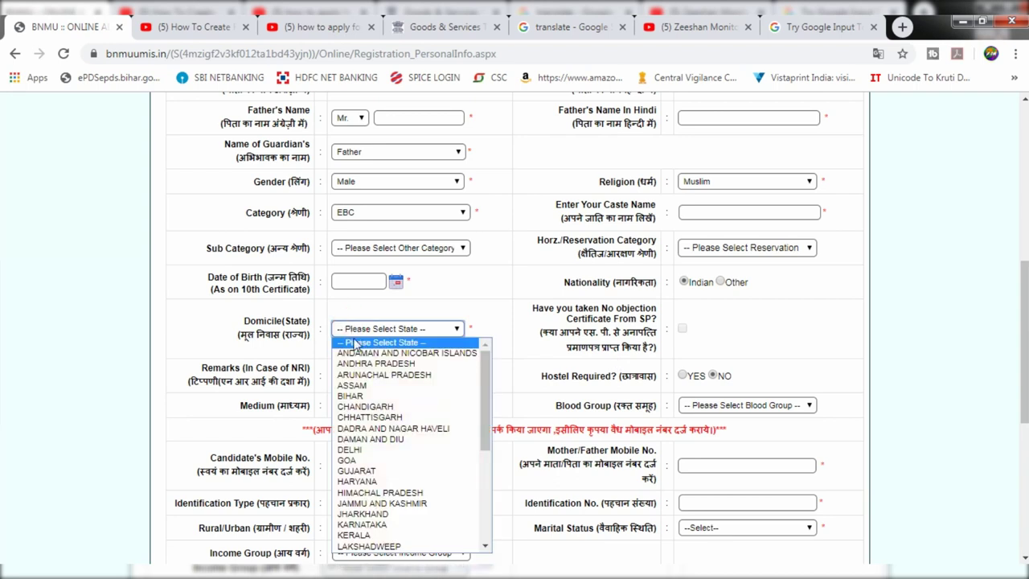
click(354, 396)
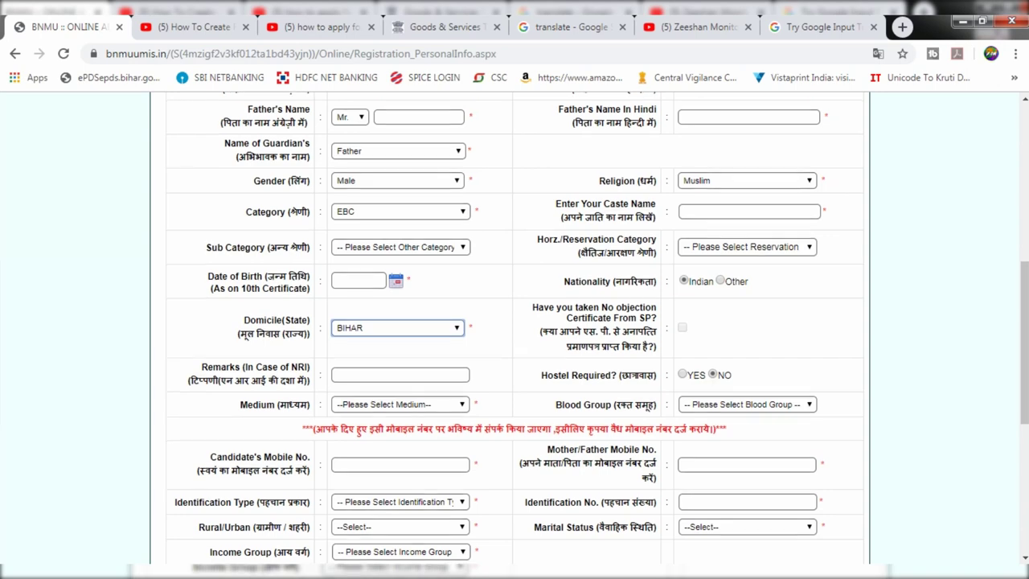
- Set the medium to Hindi and view the blood group options without choosing one
scroll(436, 377, down, 1)
click(361, 331)
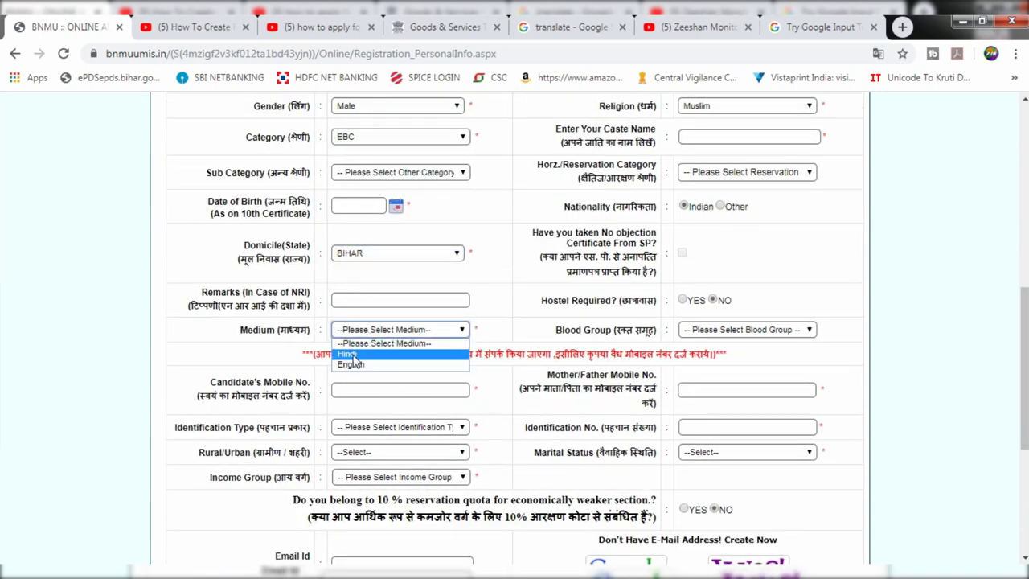
click(352, 356)
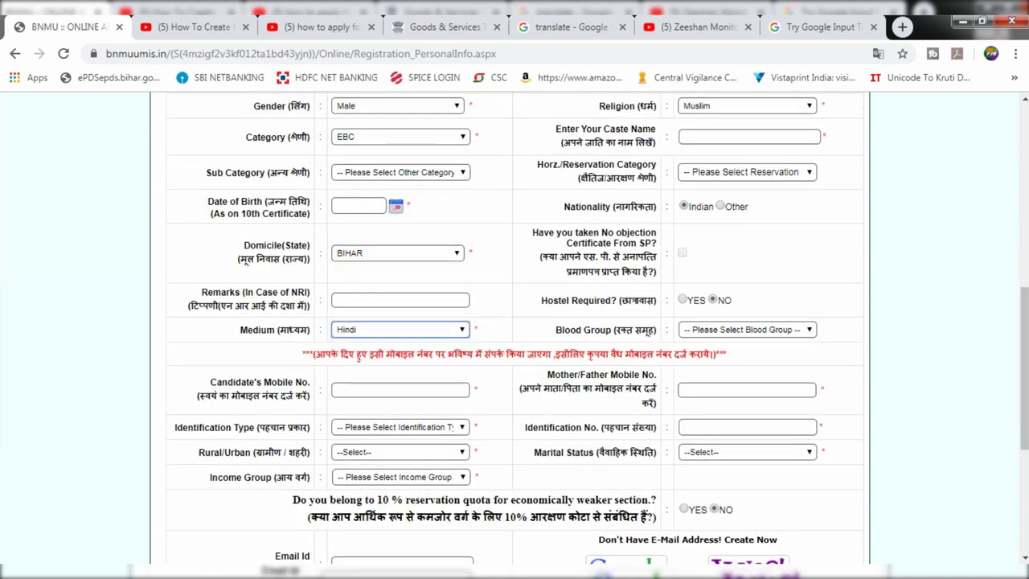
click(685, 332)
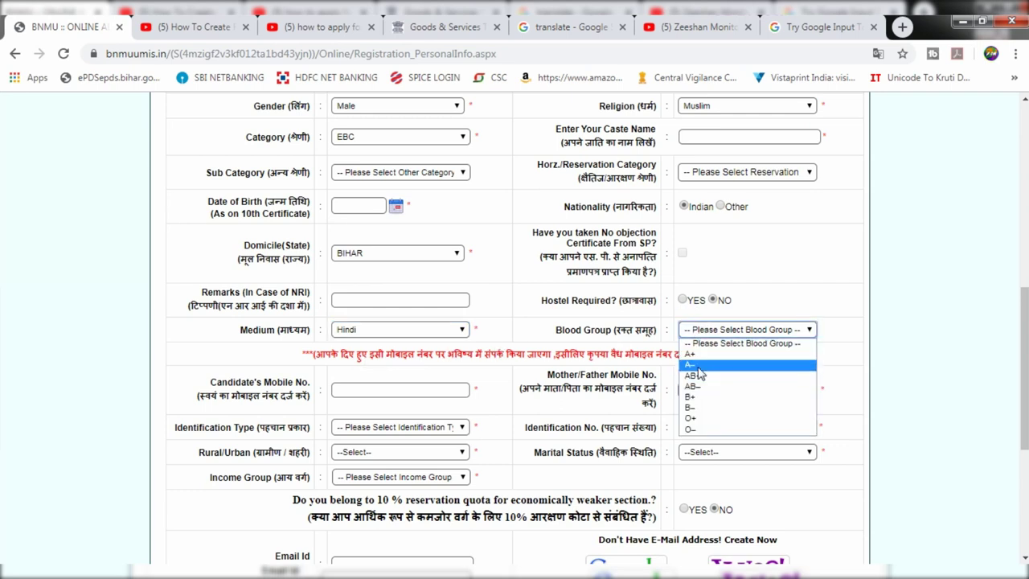
click(649, 344)
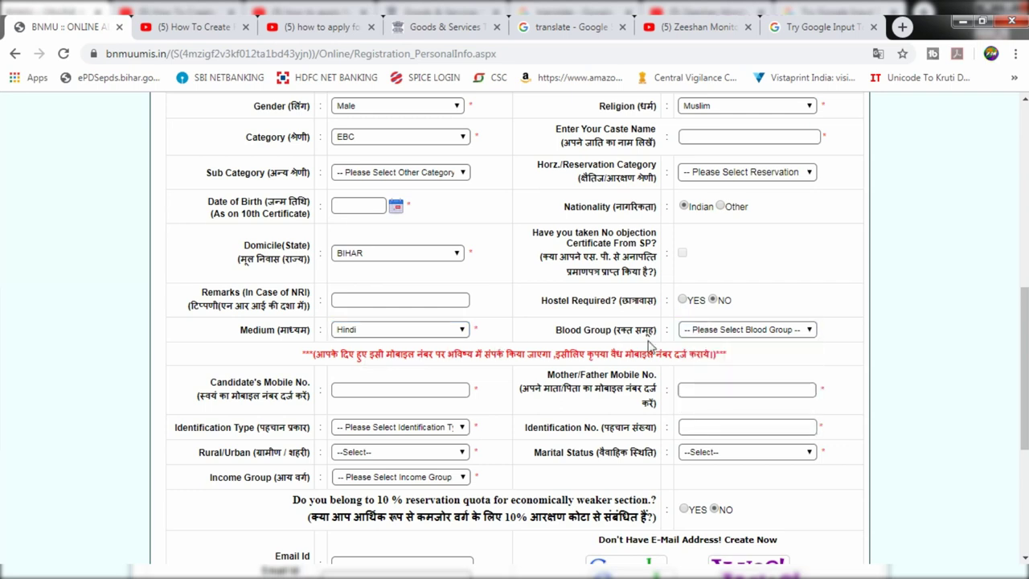
- Choose Aadhaar Card as the identification type and place the cursor in the Identification No. field
scroll(650, 344, down, 1)
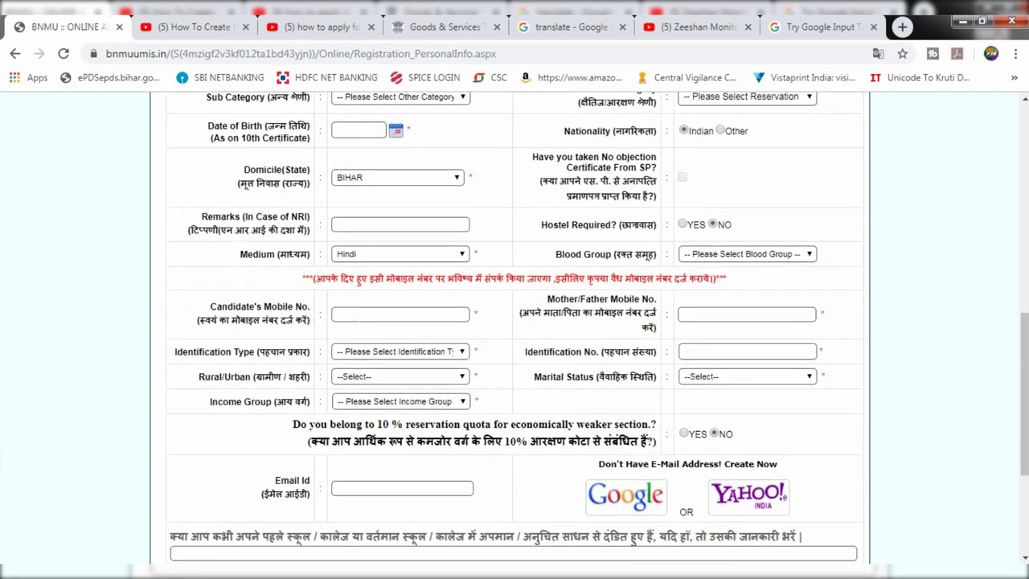
click(716, 319)
click(382, 354)
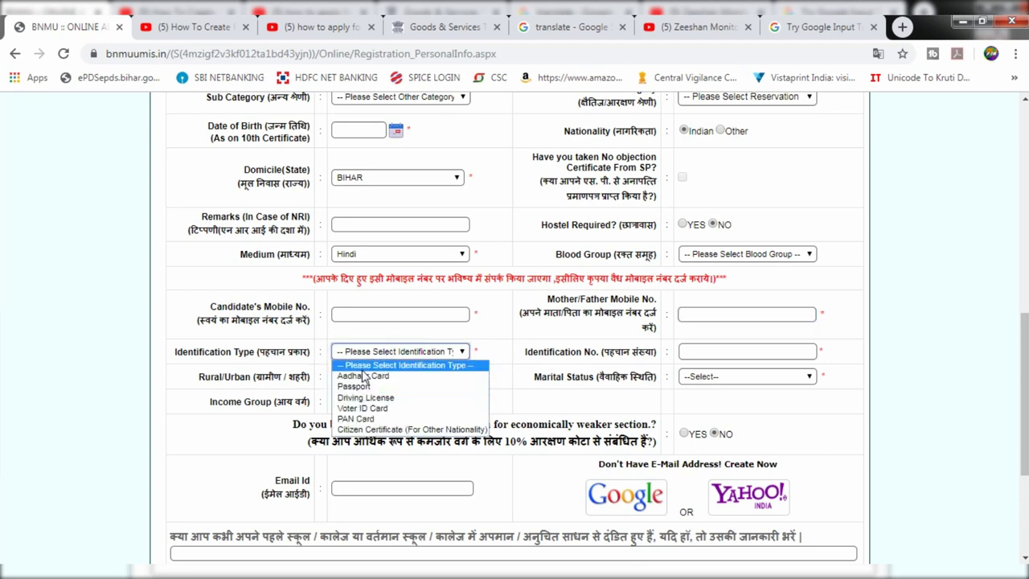
click(366, 376)
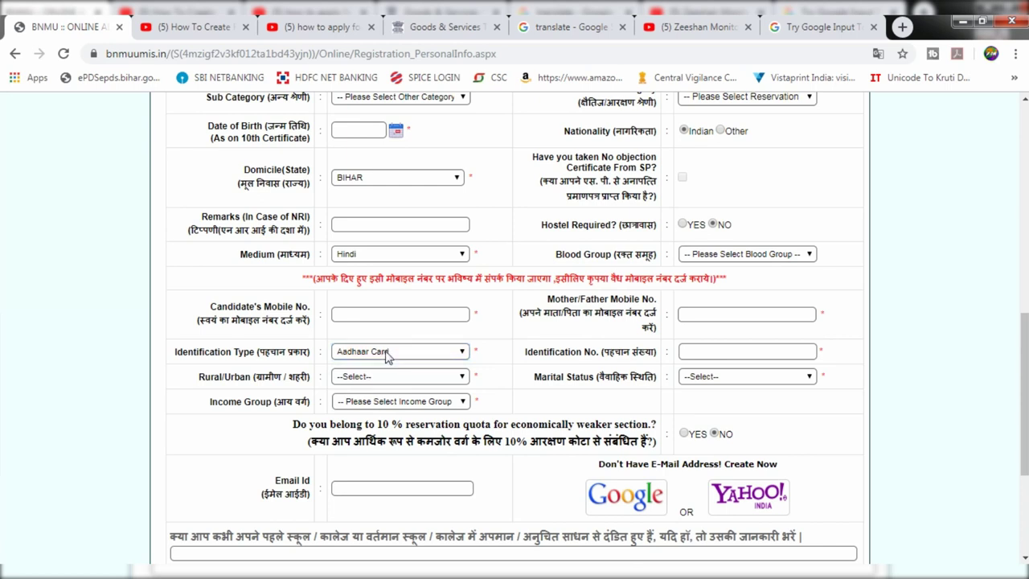
click(693, 353)
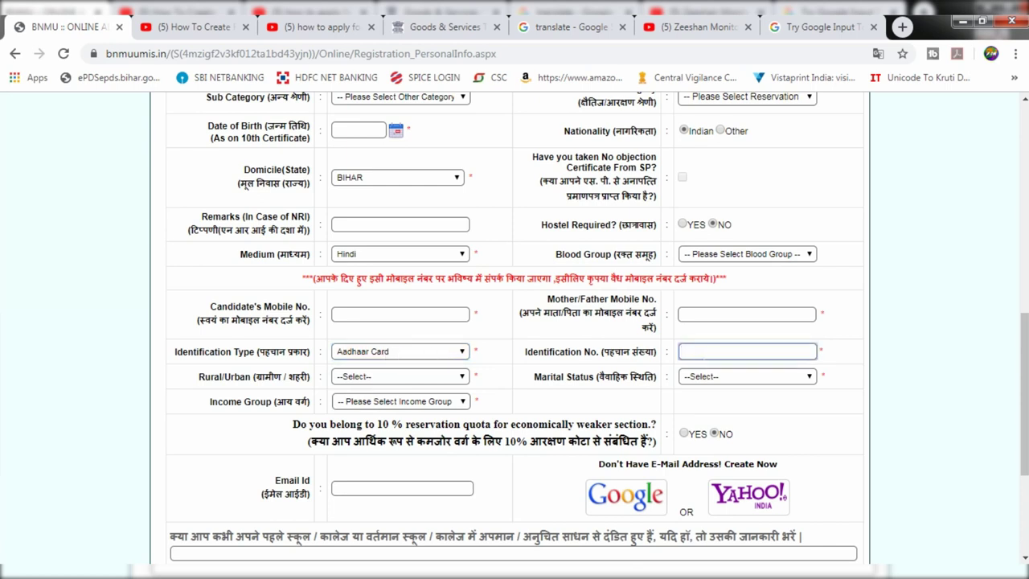
- Set the candidate's Rural/Urban field to Rural and the marital status to Unmarried
click(378, 378)
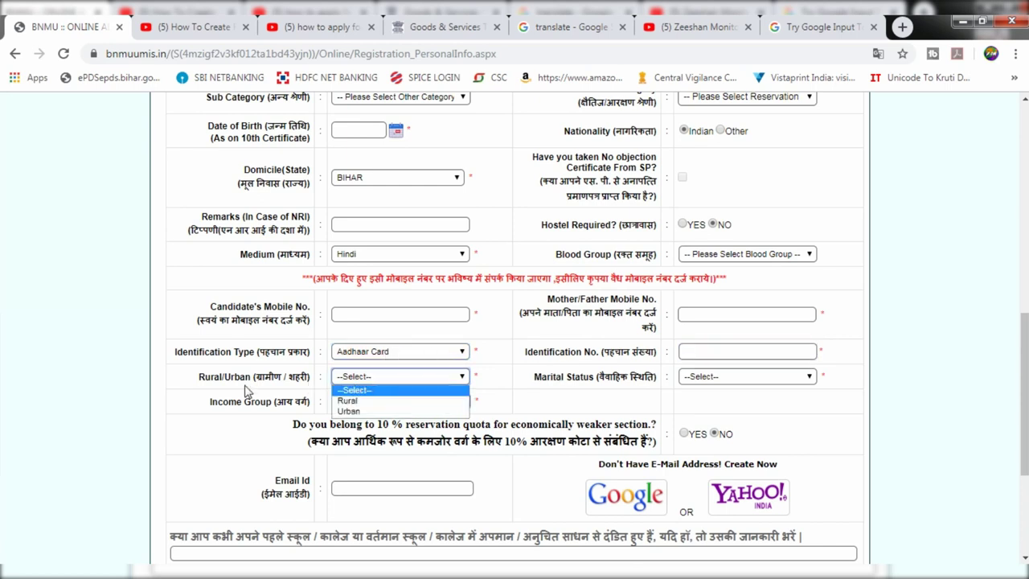
click(354, 402)
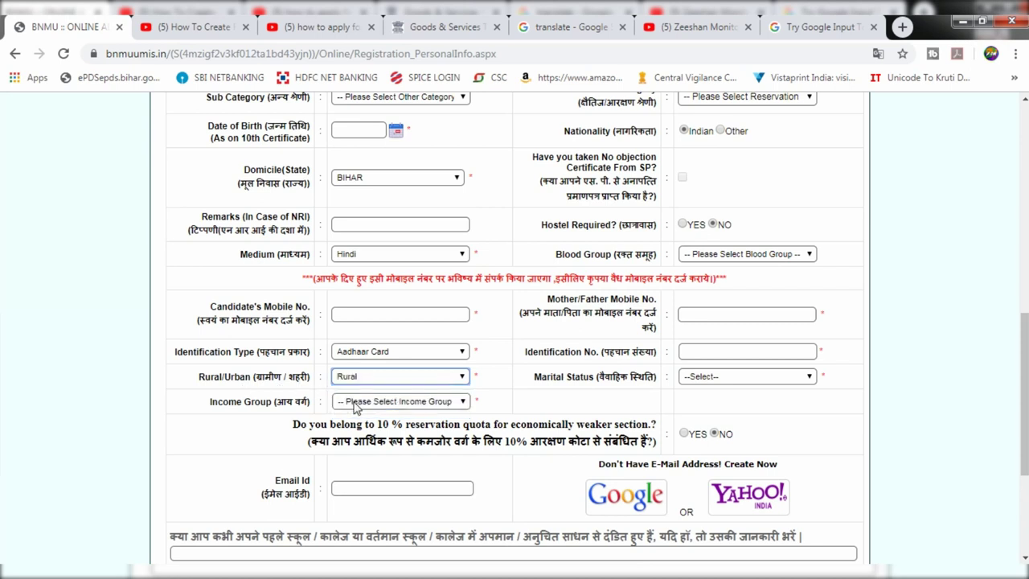
click(700, 378)
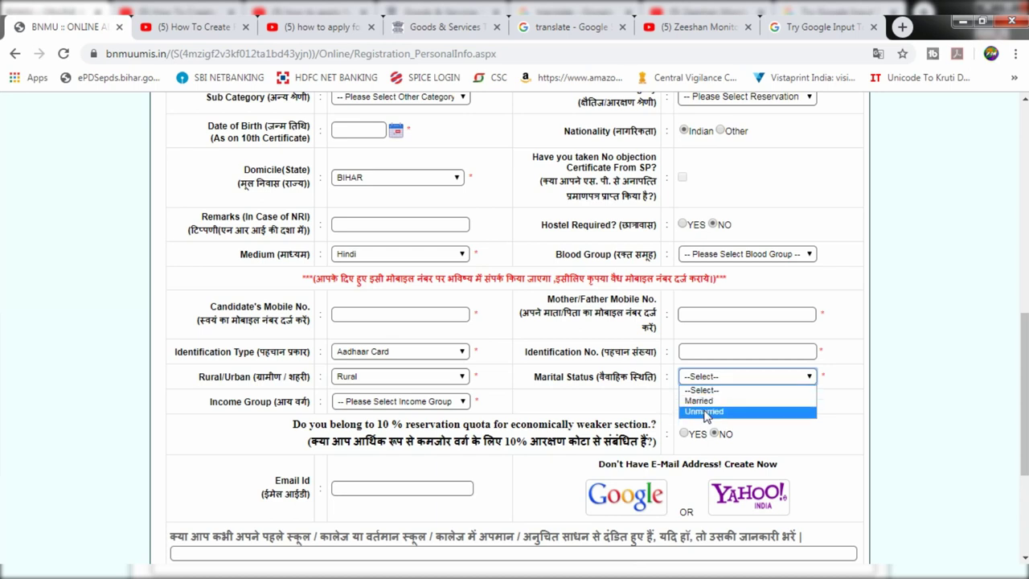
click(704, 411)
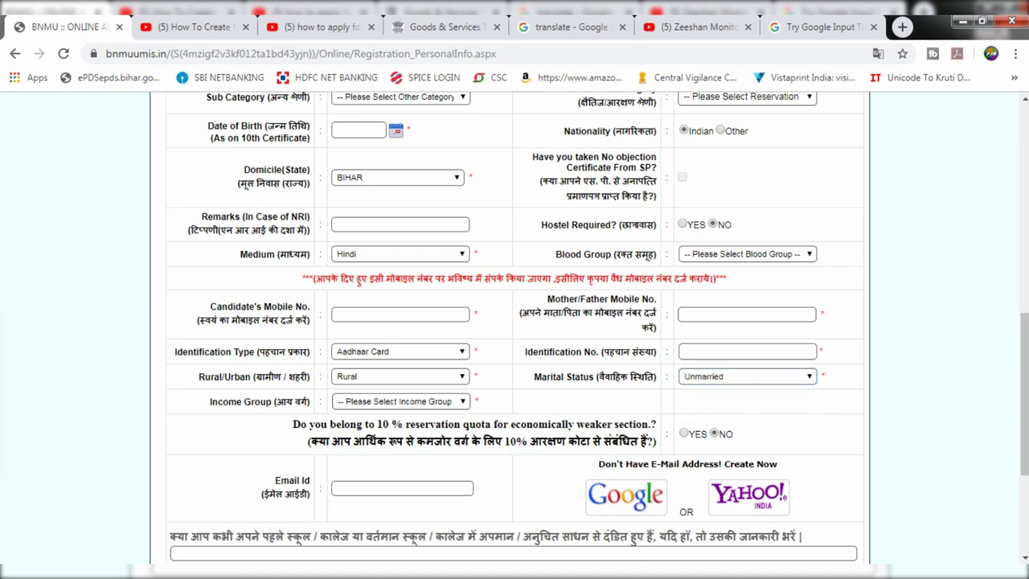
- Set the income group to Below Rs.100000 and answer YES to the 10% economically weaker section reservation question
click(397, 407)
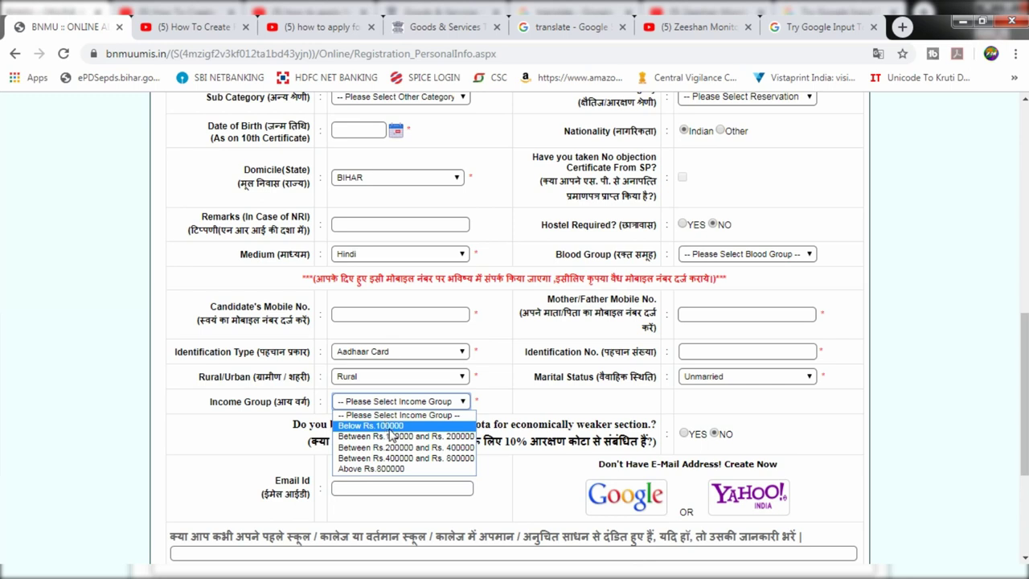
click(393, 425)
scroll(394, 422, down, 1)
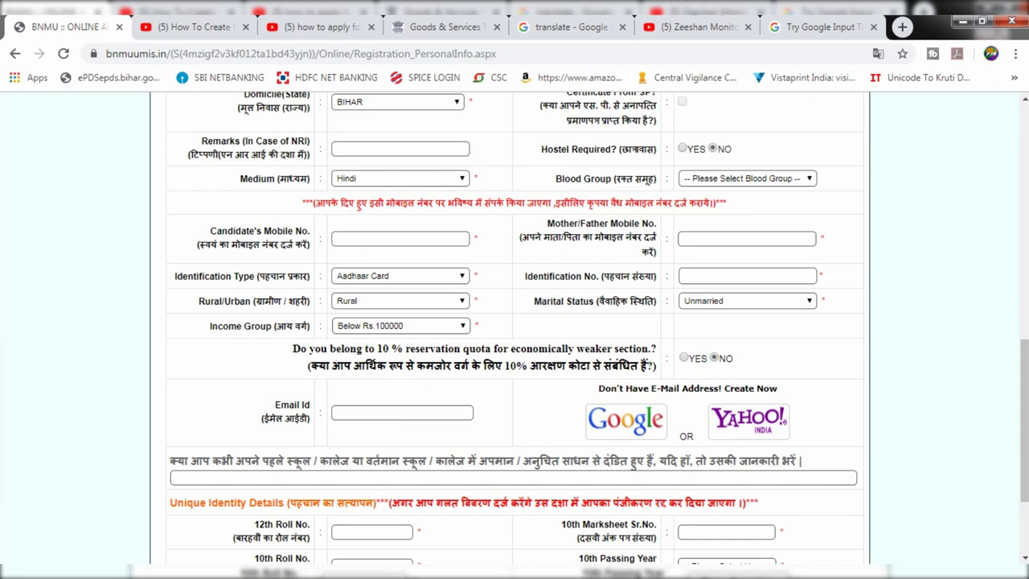
drag(309, 366, 619, 375)
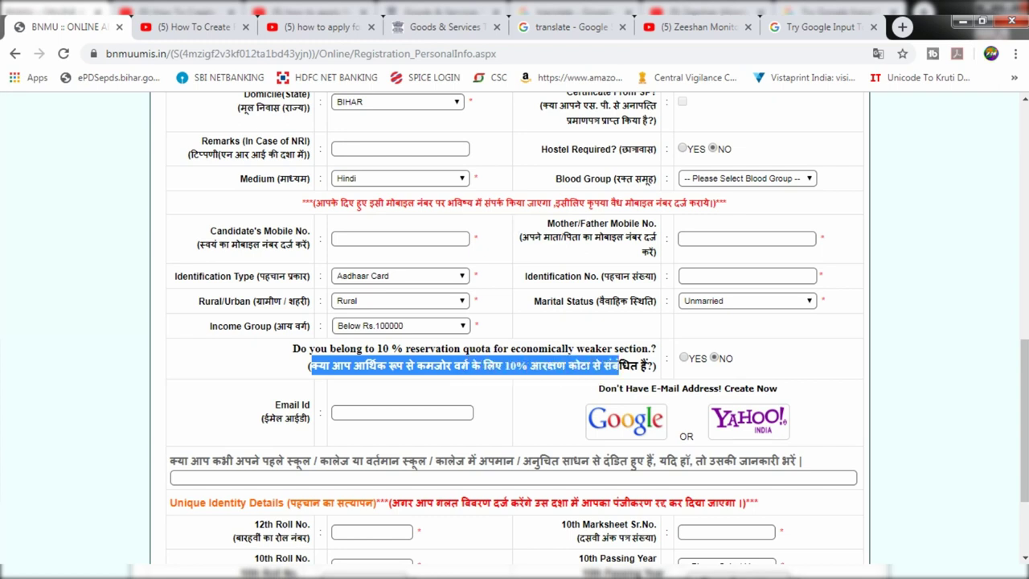
drag(512, 349, 649, 349)
click(679, 364)
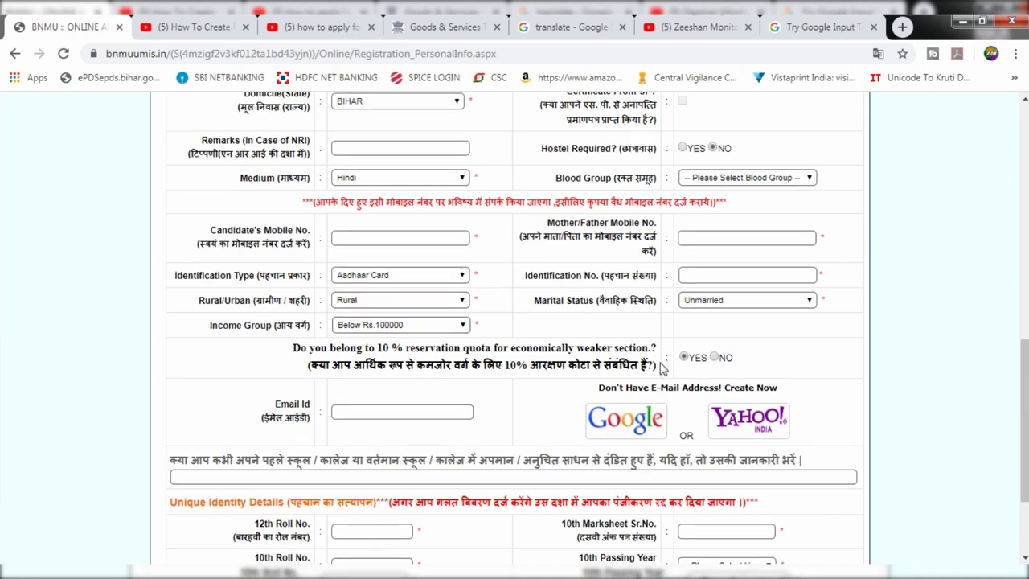
- Examine the Email Id field, the 10th roll number and marksheet fields, and the 10th Passing Year options
scroll(555, 362, down, 1)
click(352, 341)
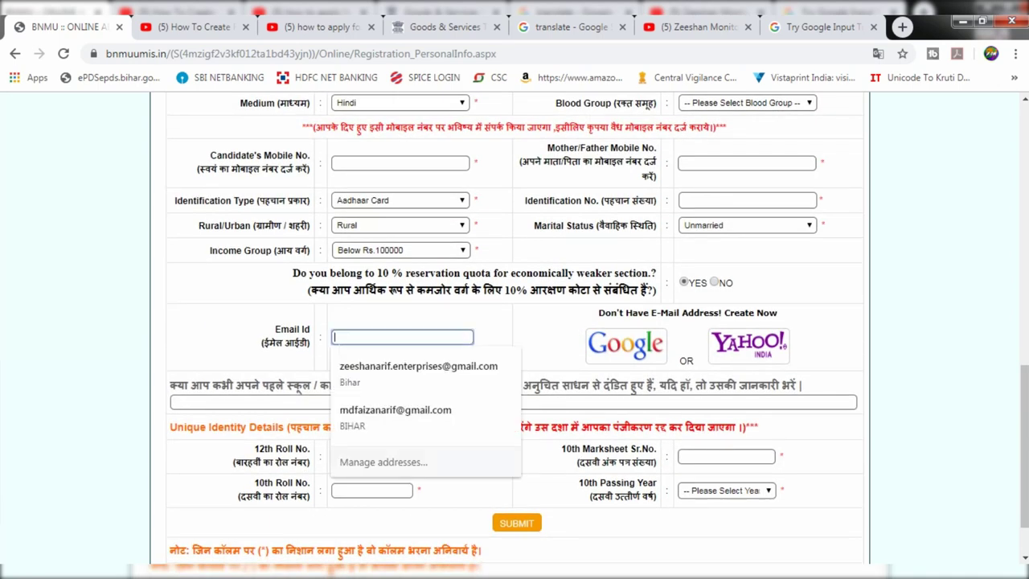
click(351, 336)
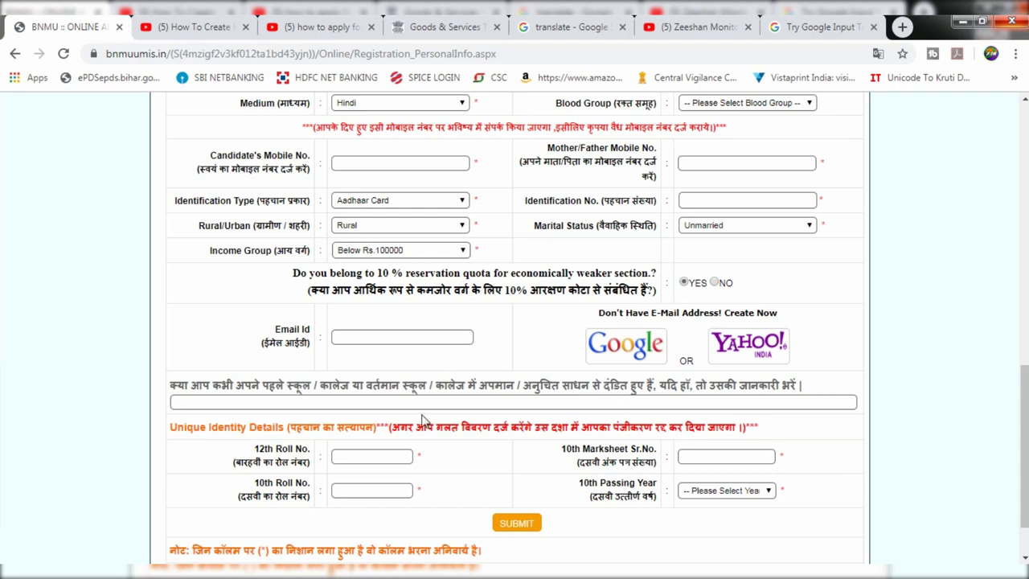
scroll(515, 338, down, 2)
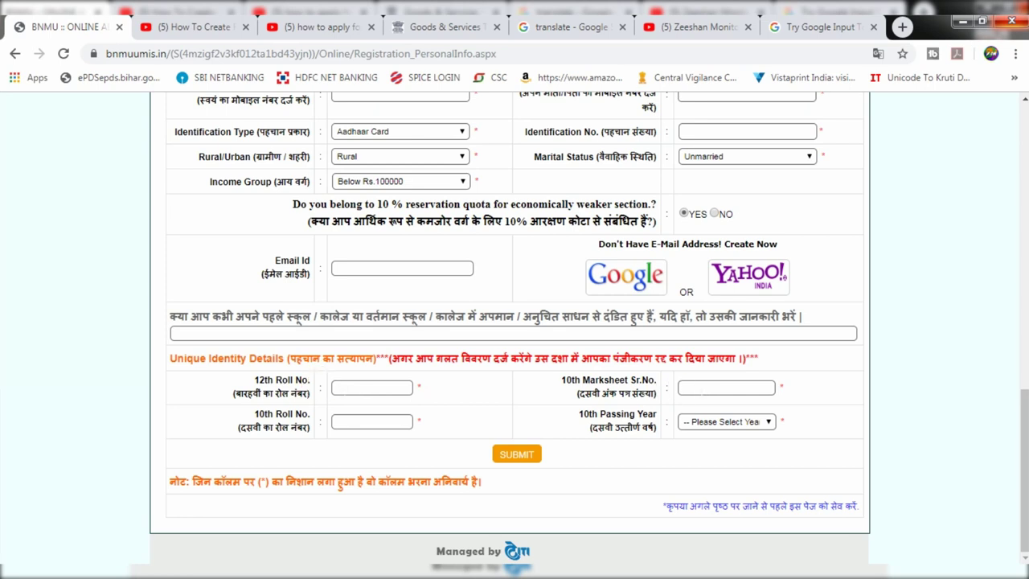
click(702, 390)
click(358, 423)
click(704, 421)
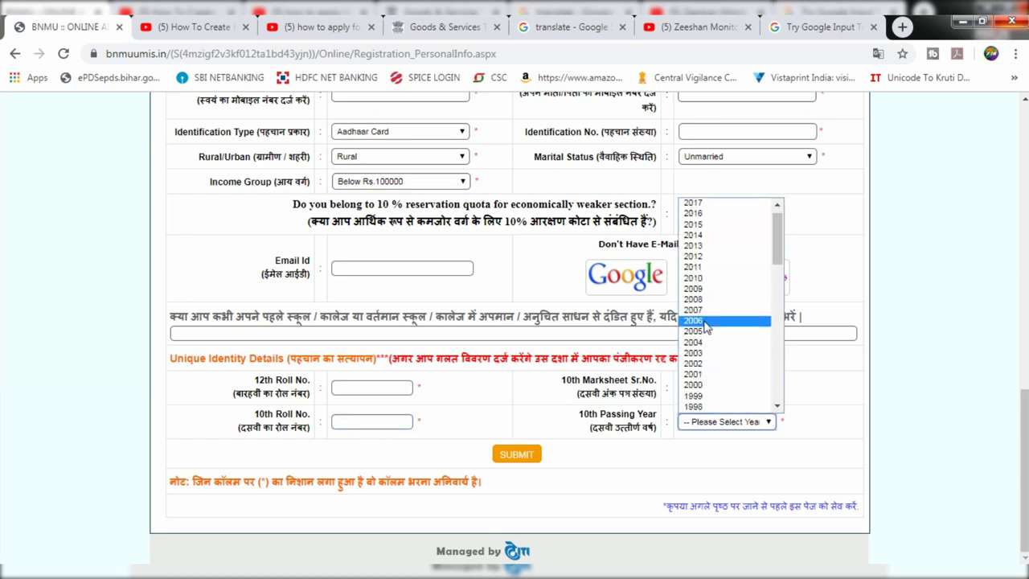
click(705, 333)
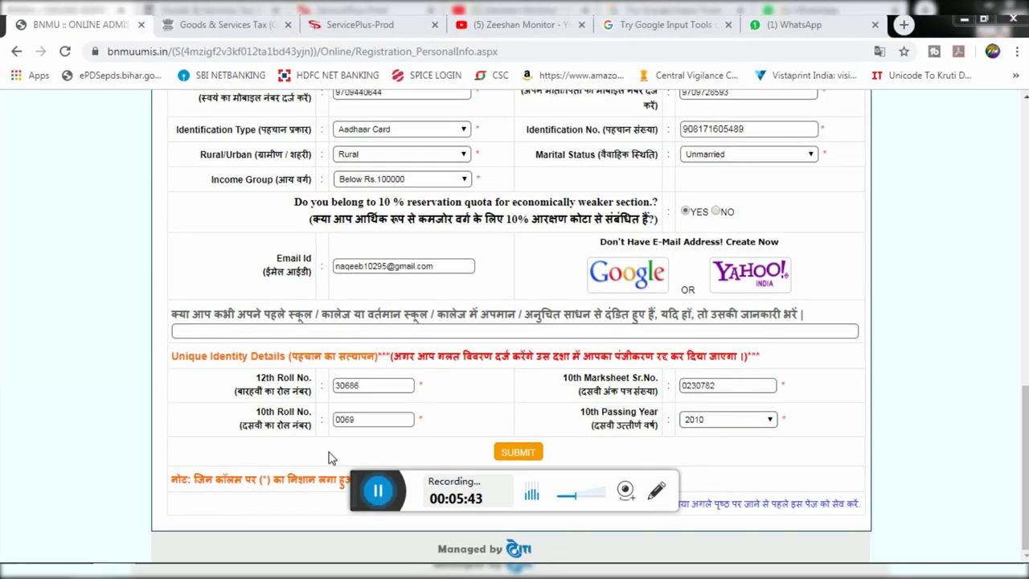
- Check the completed personal details and select GEN as the candidate's caste category
scroll(167, 352, up, 10)
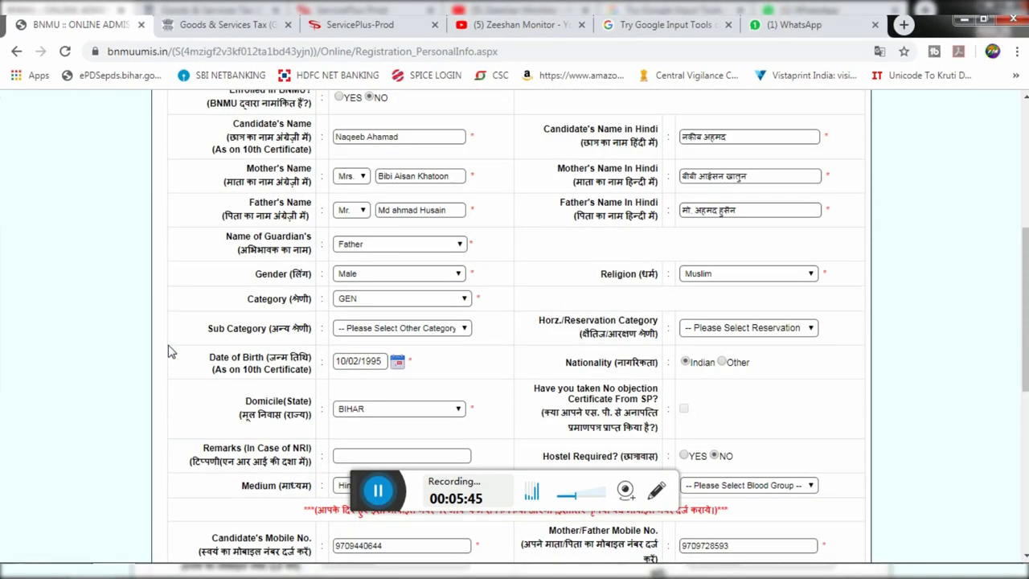
scroll(230, 356, down, 3)
click(348, 299)
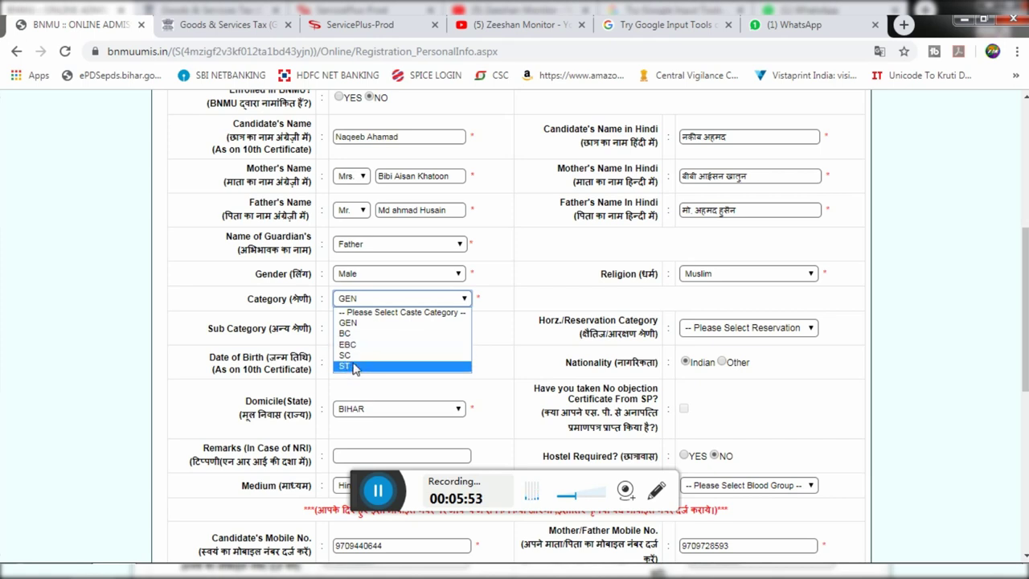
click(367, 324)
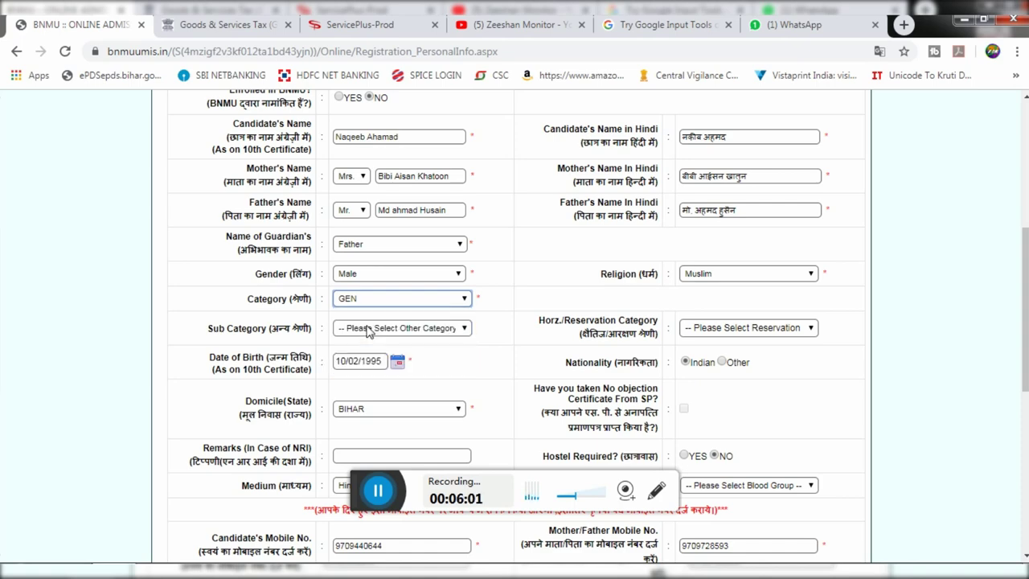
- Submit the personal information form and proceed to registration step 2/6 for address and bank details
scroll(402, 362, down, 6)
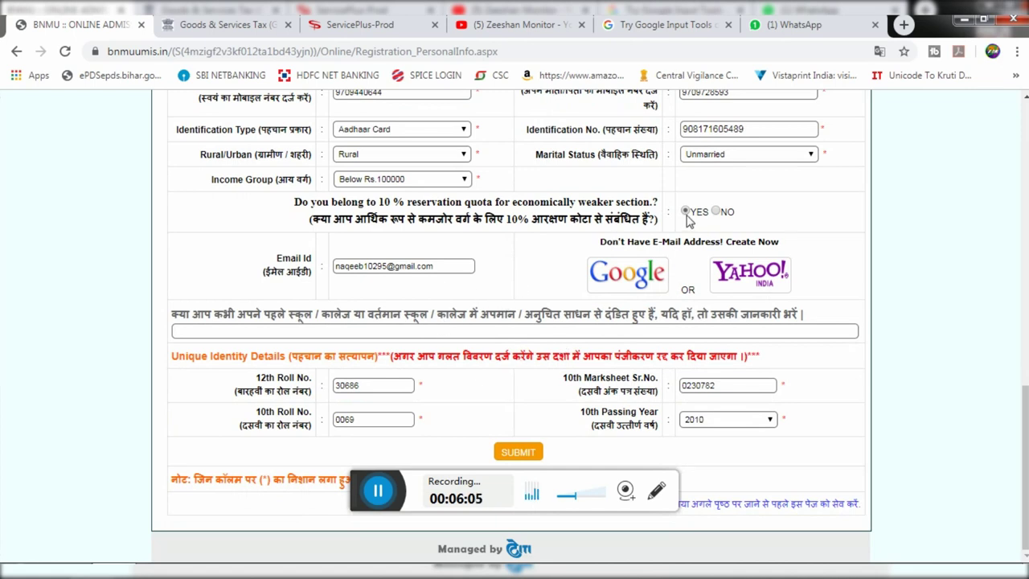
click(533, 451)
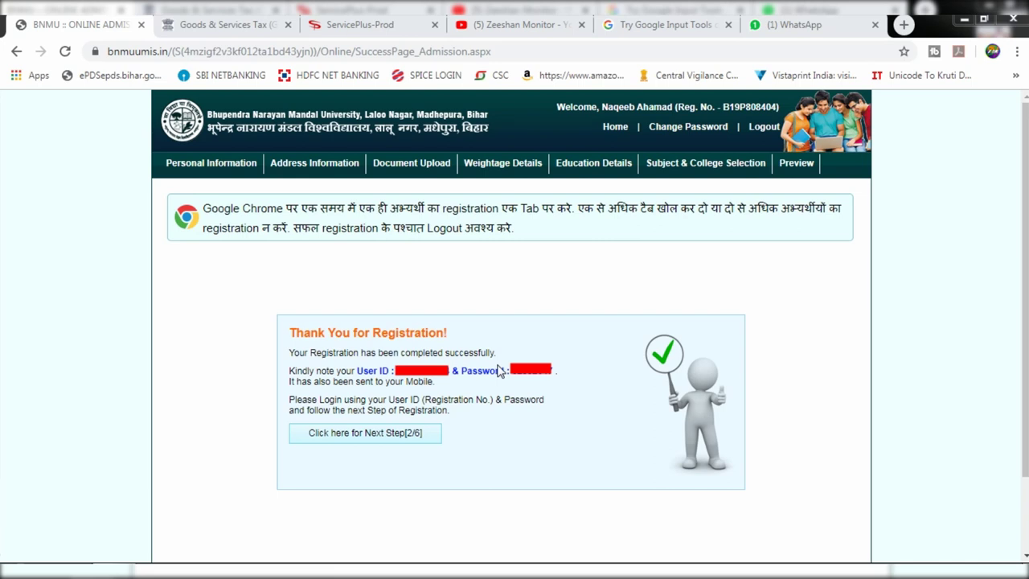
click(347, 434)
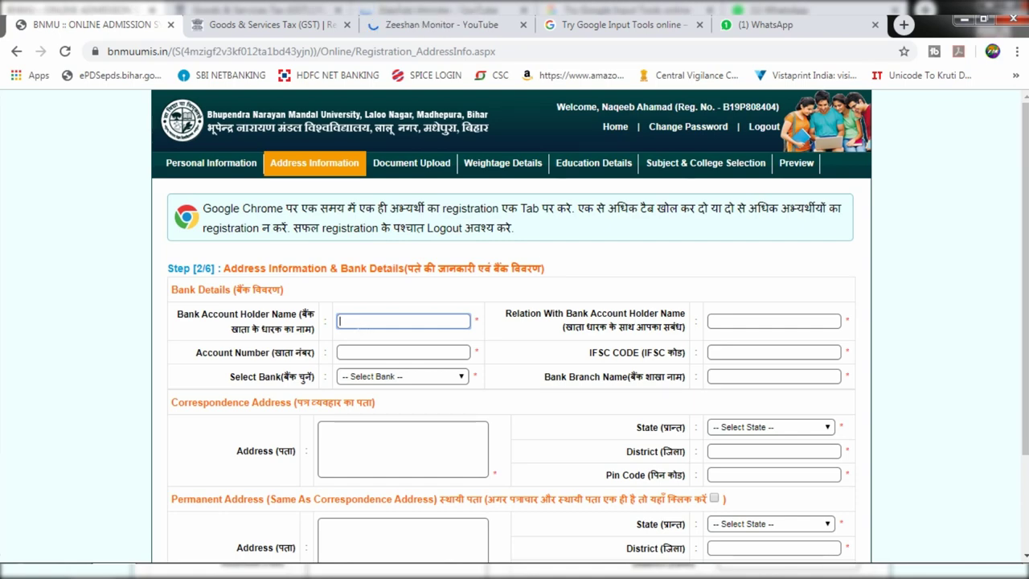
- Enter SELF as the relation with the bank account holder and go over the account number and IFSC code fields
key(Tab)
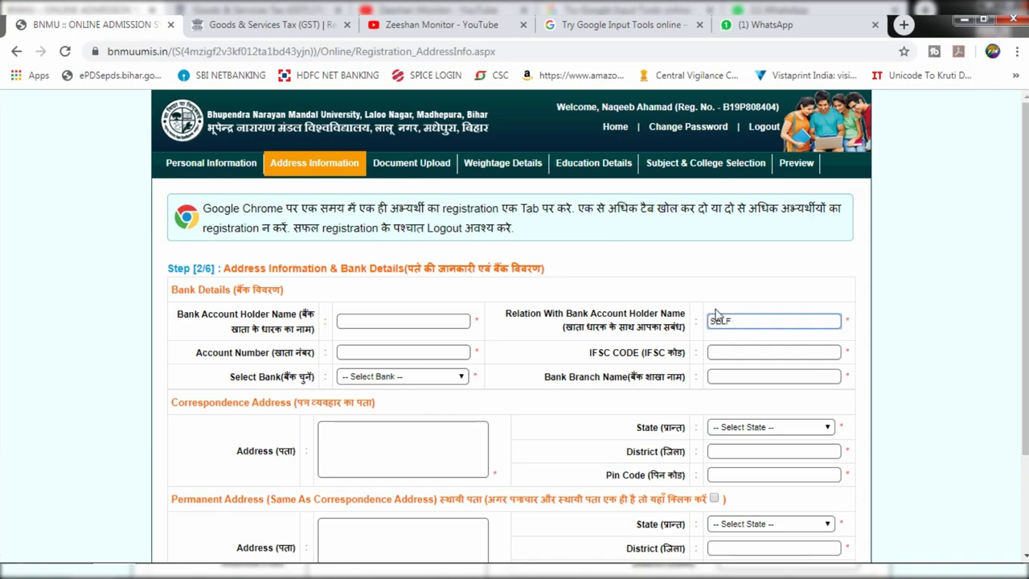
click(366, 352)
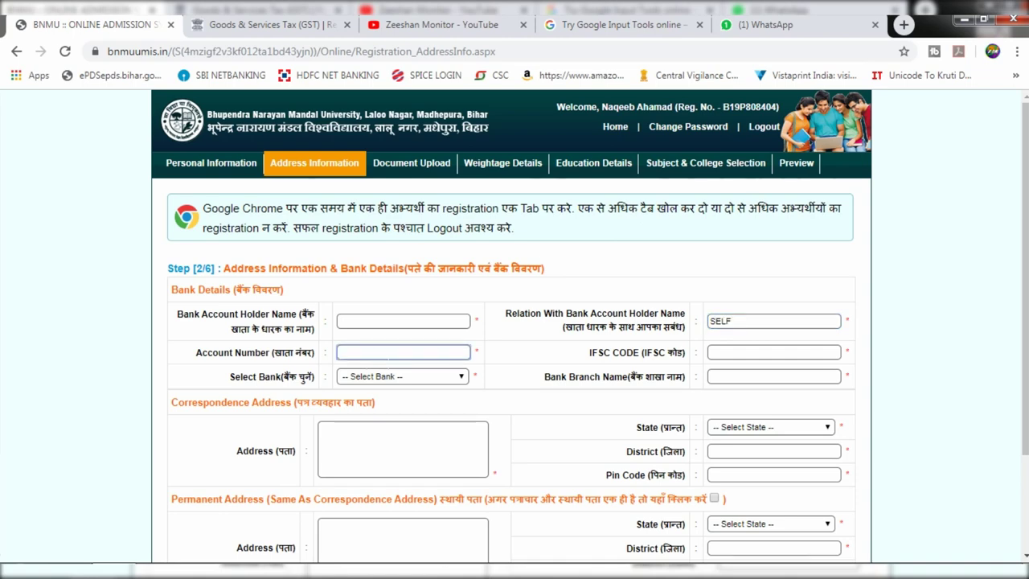
click(773, 352)
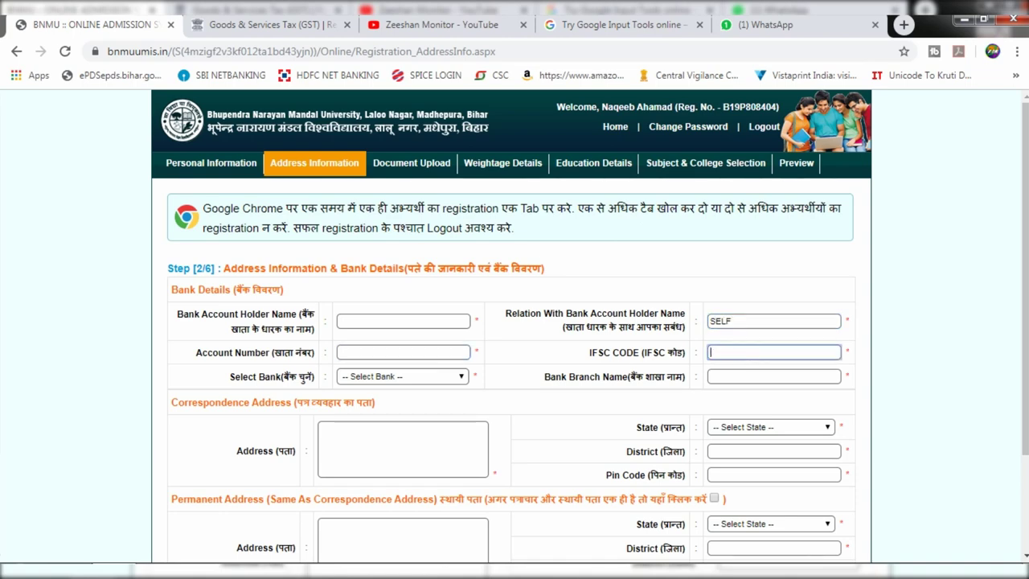
- Examine the available banks in the bank details and the Bank Branch Name field
double_click(370, 377)
click(370, 377)
scroll(418, 320, down, 1)
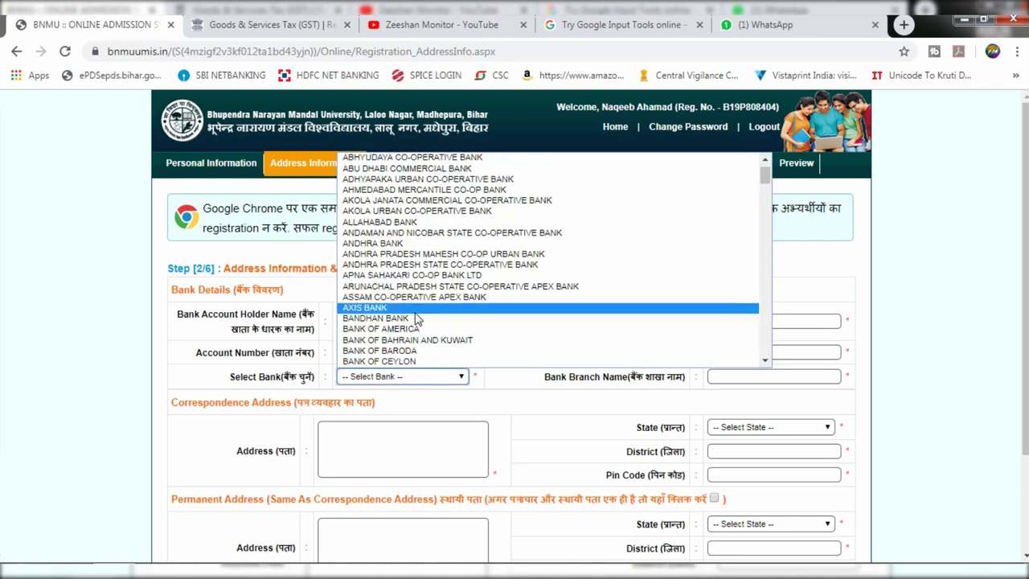
key(Down)
key(Down)
key(Down)
key(Down)
key(Down)
key(Down)
key(Down)
key(Down)
key(Down)
key(Down)
key(Down)
key(Down)
key(Down)
key(Down)
key(Down)
key(Down)
key(Down)
key(Down)
key(Down)
key(Down)
click(453, 402)
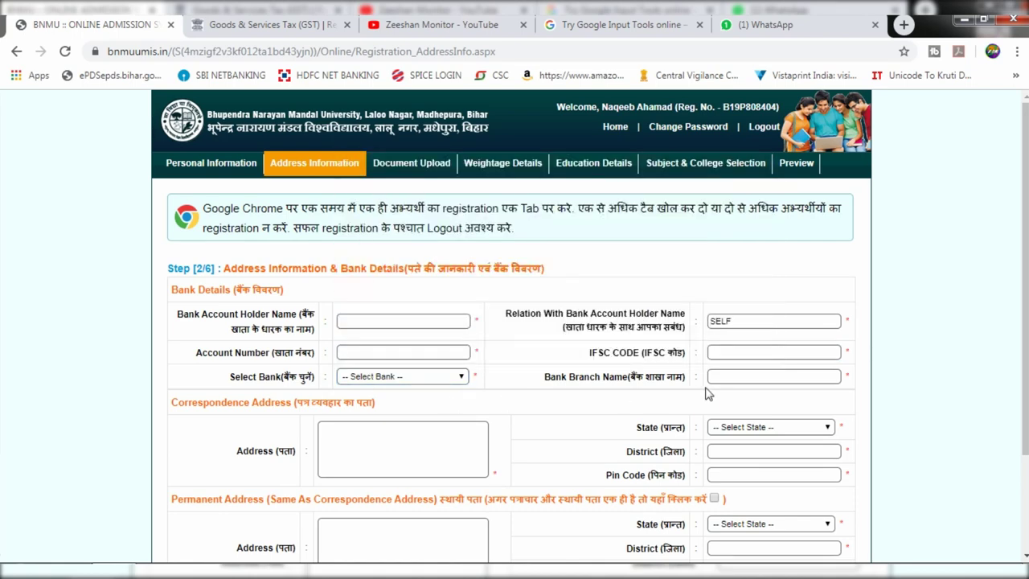
click(710, 383)
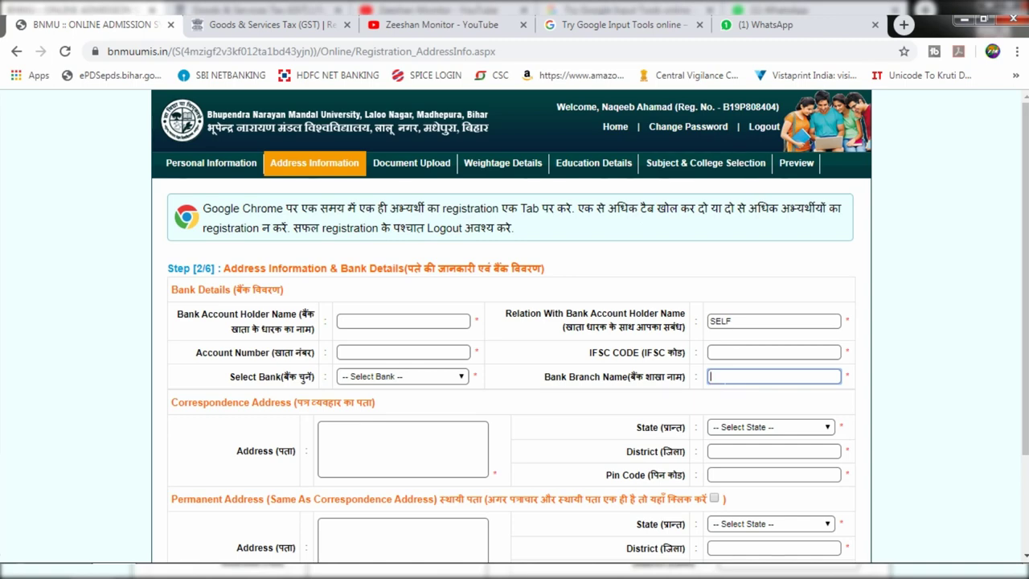
- Set the state of the correspondence address to BIHAR
scroll(708, 383, down, 1)
click(386, 370)
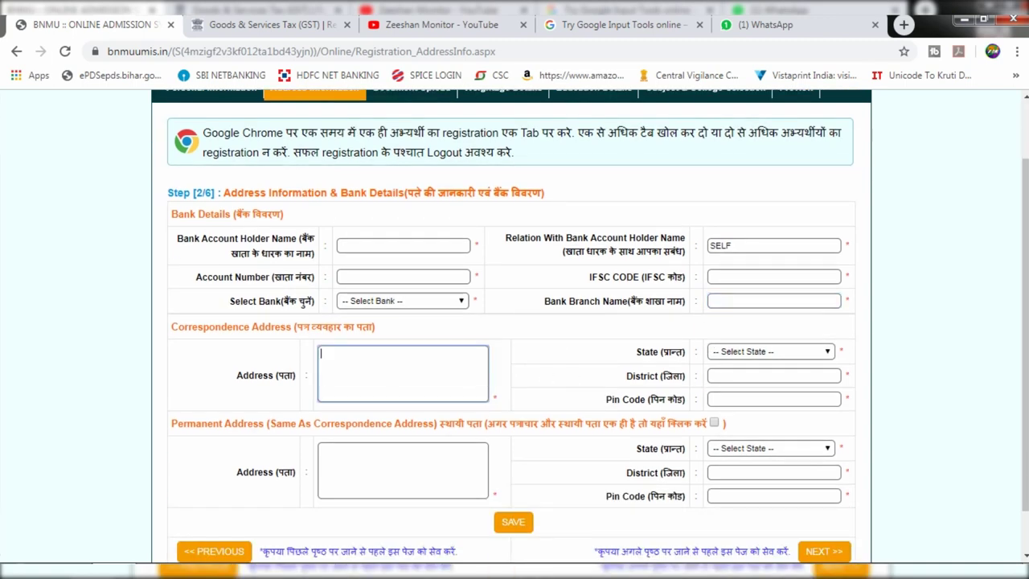
click(770, 354)
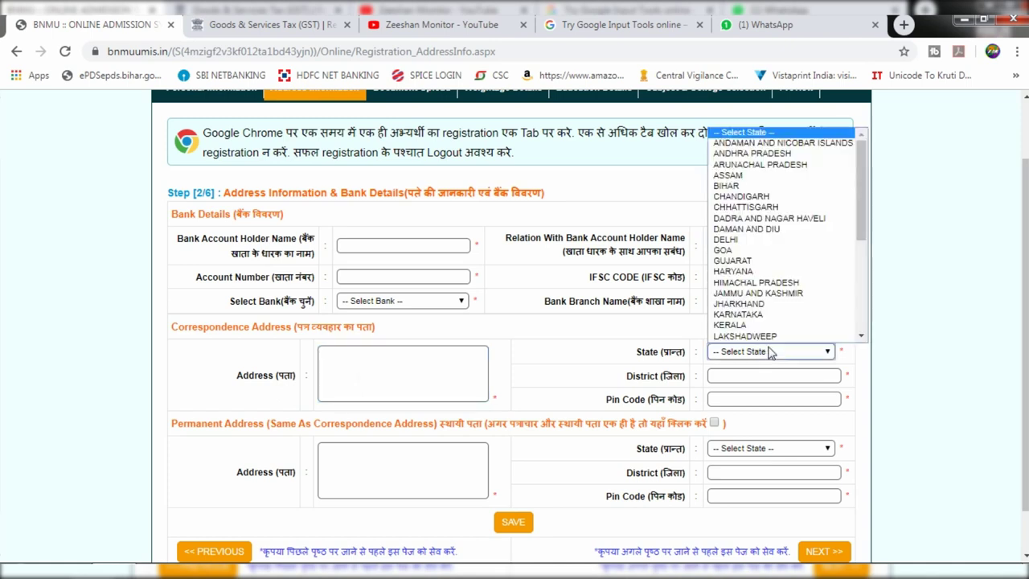
click(726, 186)
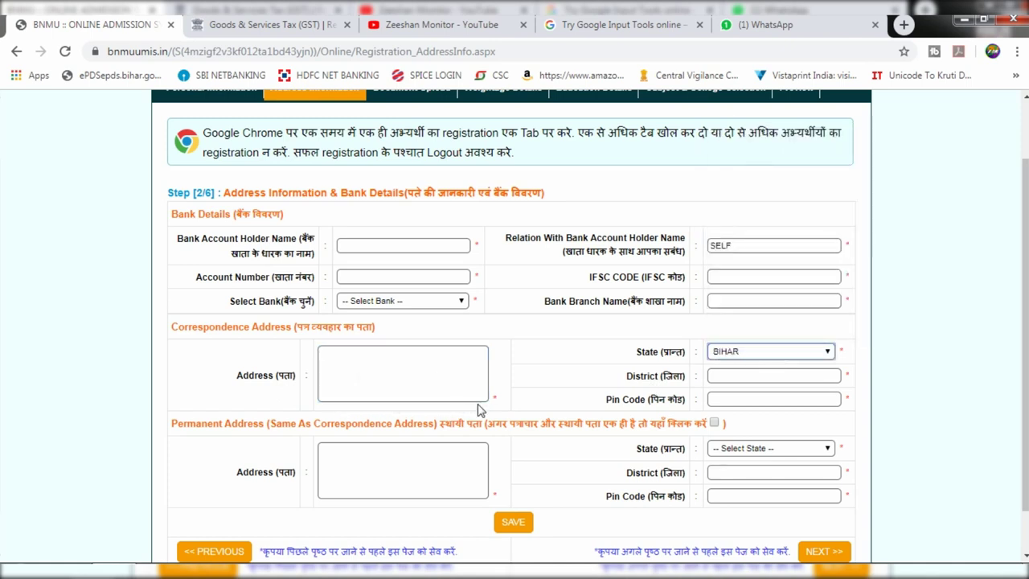
- Mark the permanent address as the same as the correspondence address and save the form
scroll(483, 408, down, 1)
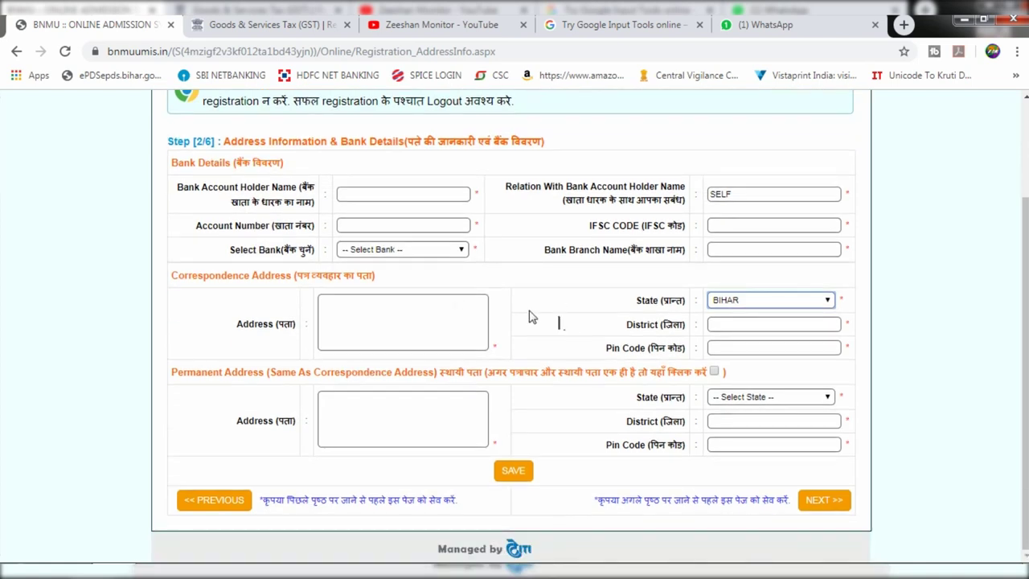
click(362, 318)
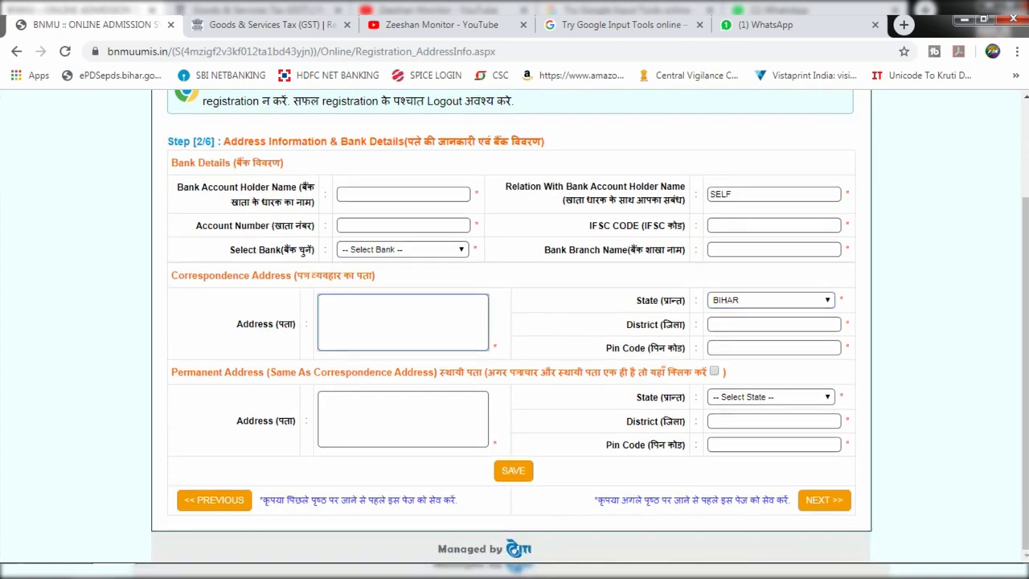
click(714, 373)
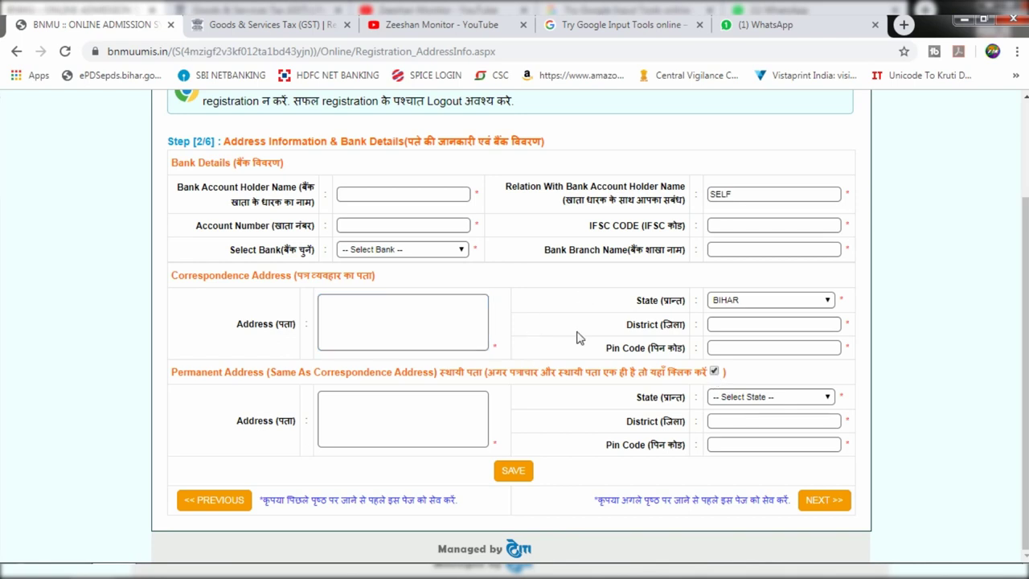
click(519, 472)
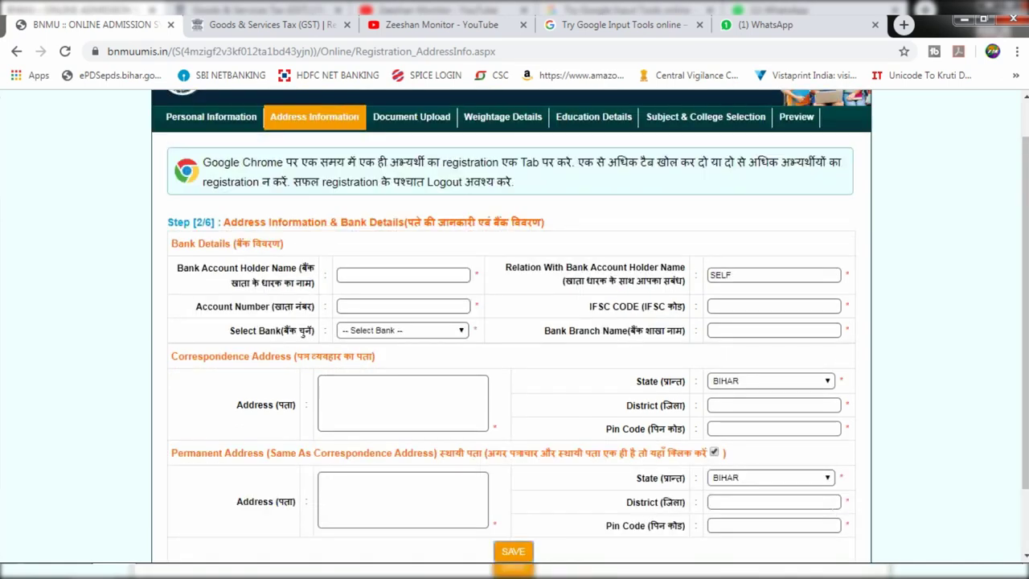
- Save the completed address and bank details and proceed to the Document Upload step 3/6
scroll(523, 427, down, 1)
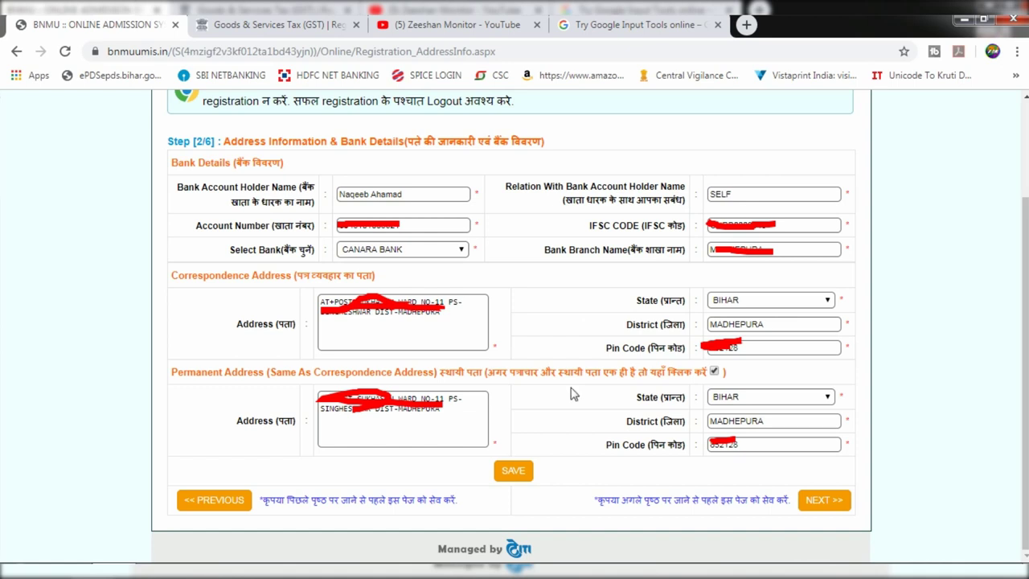
click(518, 471)
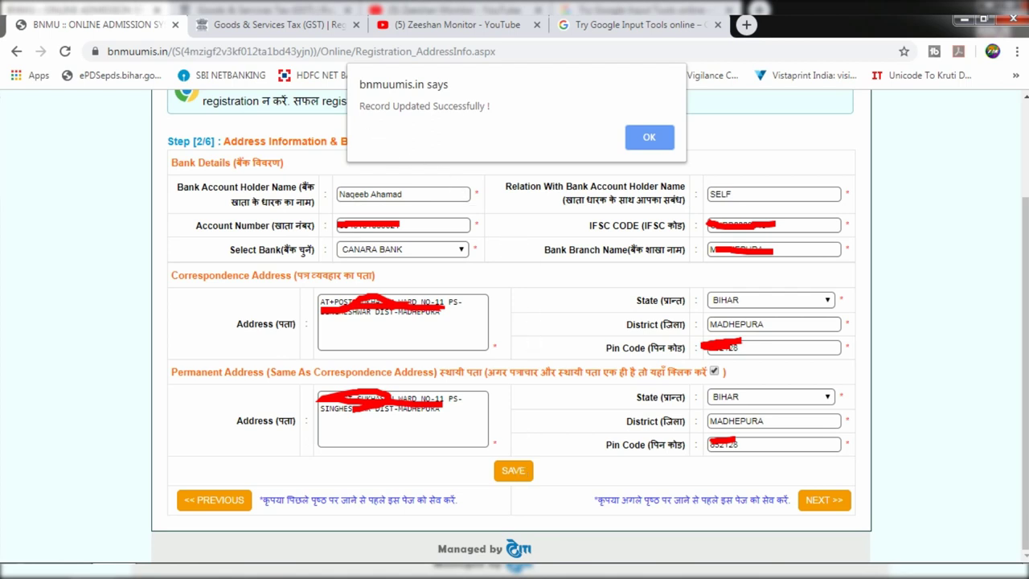
click(667, 145)
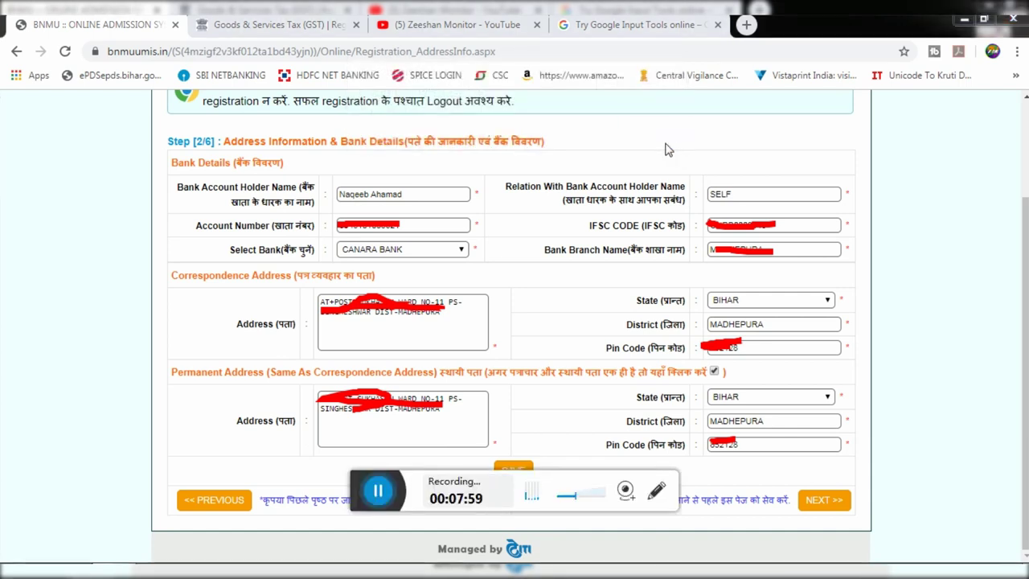
click(832, 507)
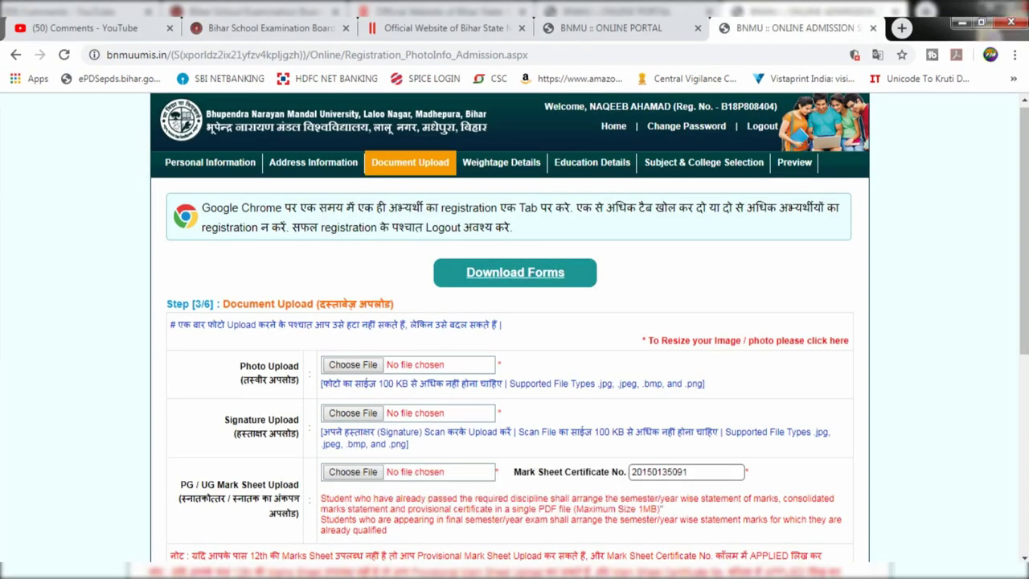
- Read the upload requirements for photo, signature, mark sheet and income certificate, and the note on which thumb impression to upload
scroll(425, 201, down, 1)
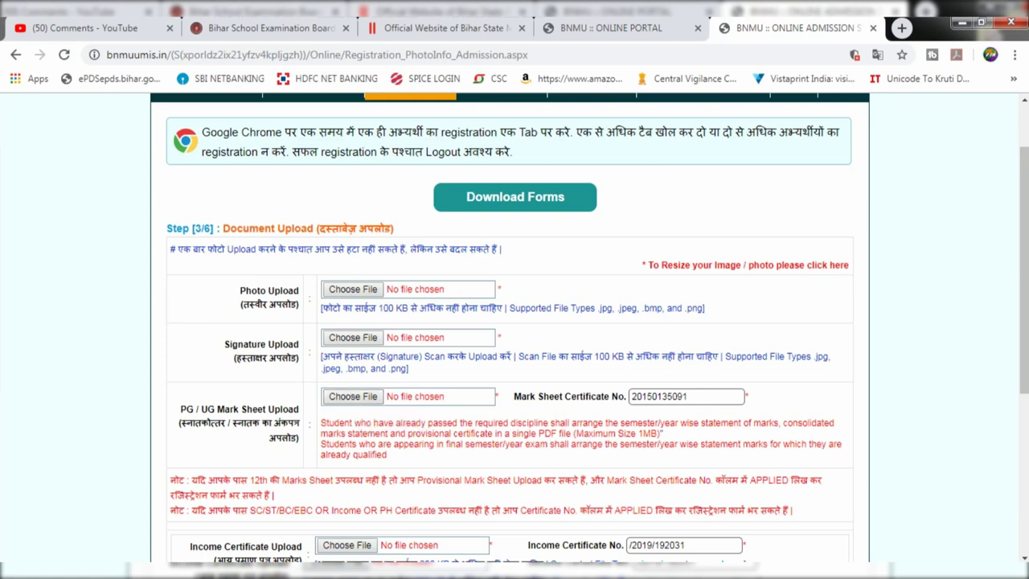
scroll(363, 453, down, 3)
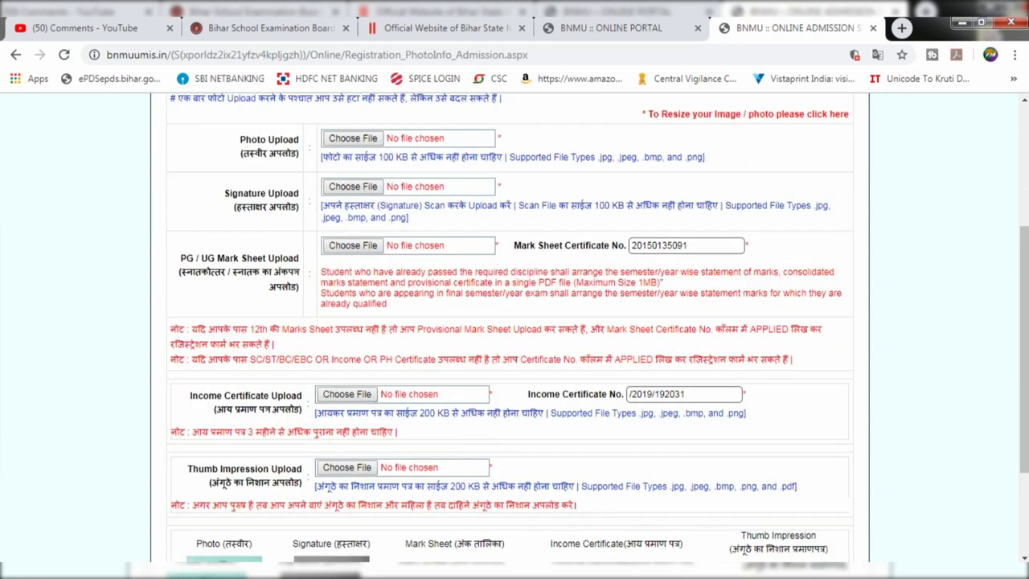
scroll(586, 437, down, 1)
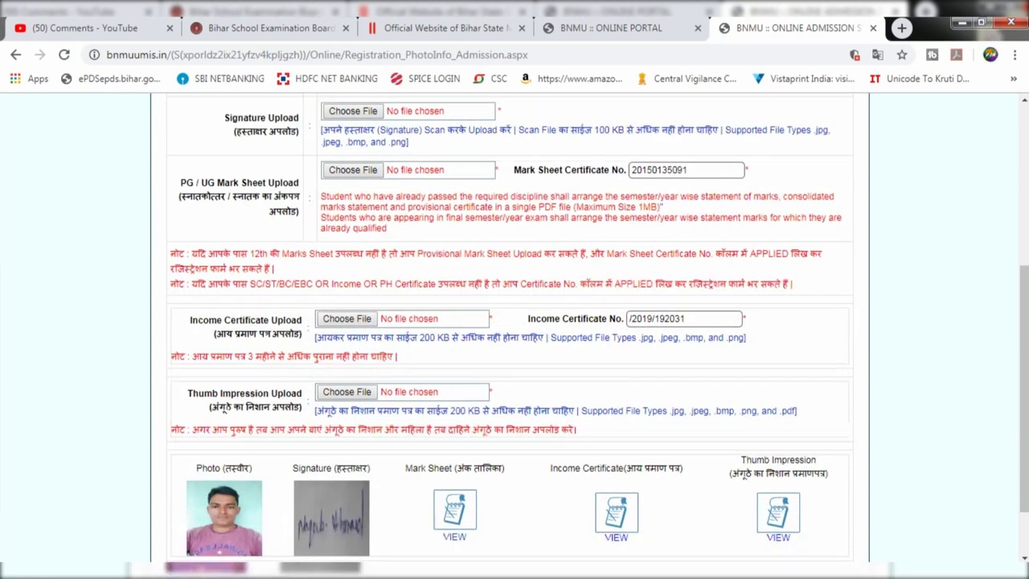
drag(212, 394, 305, 406)
click(303, 400)
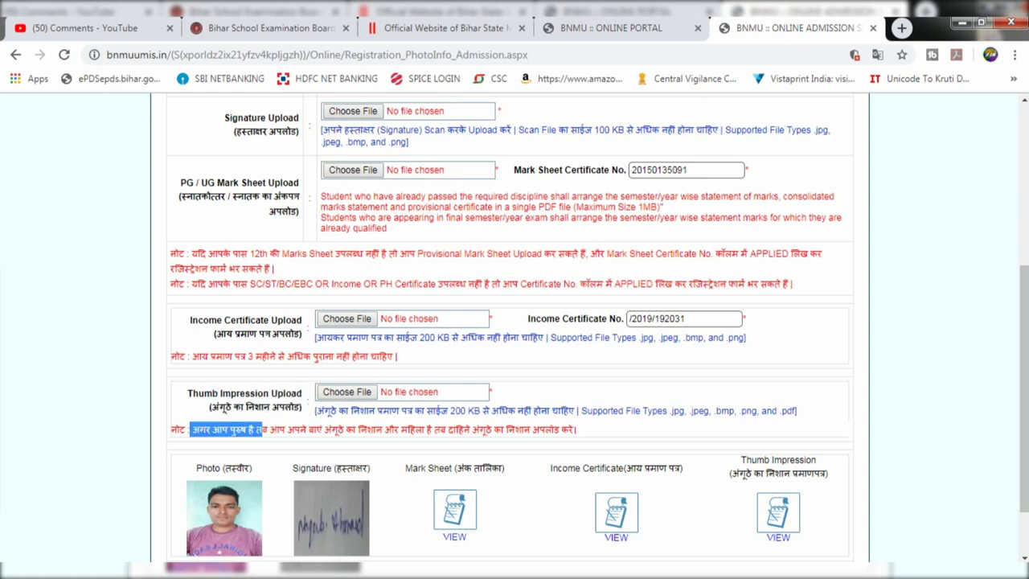
drag(187, 393, 344, 444)
drag(191, 430, 457, 430)
click(595, 438)
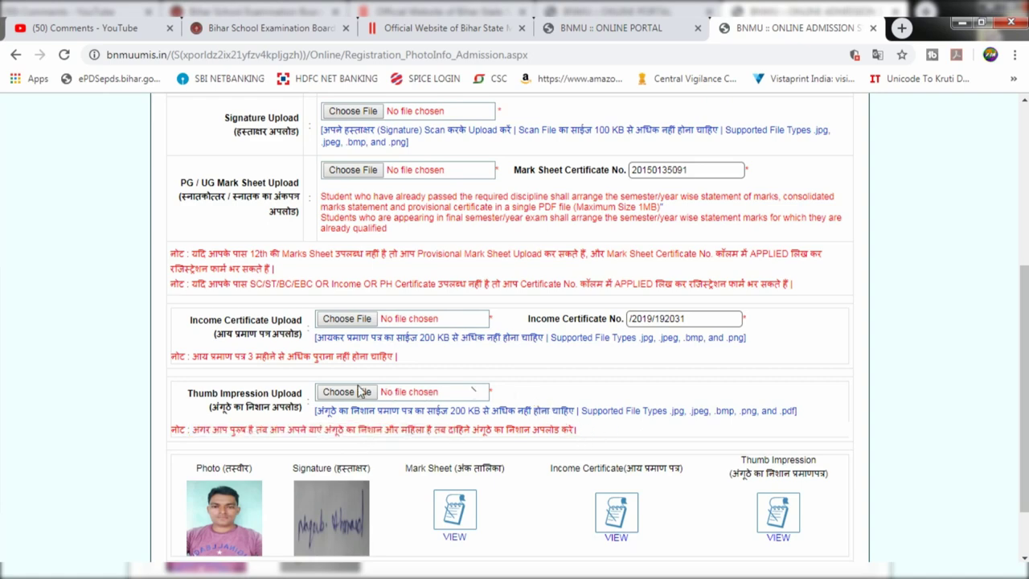
- Check the previews of the uploaded photo, signature, mark sheet, income certificate and thumb impression
scroll(499, 322, down, 1)
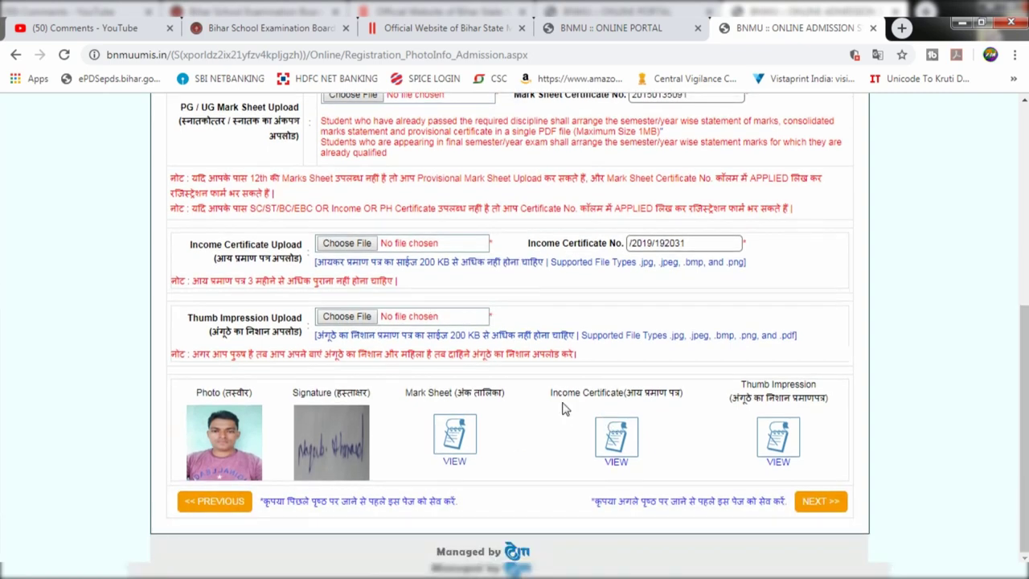
scroll(565, 408, up, 1)
scroll(469, 311, down, 1)
scroll(498, 467, up, 5)
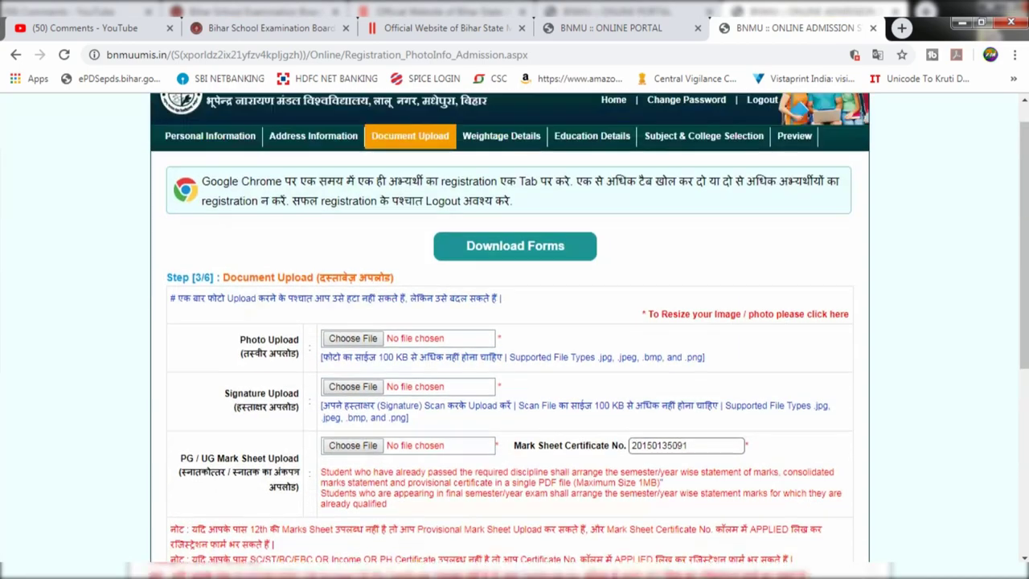
scroll(464, 477, down, 2)
scroll(464, 477, down, 3)
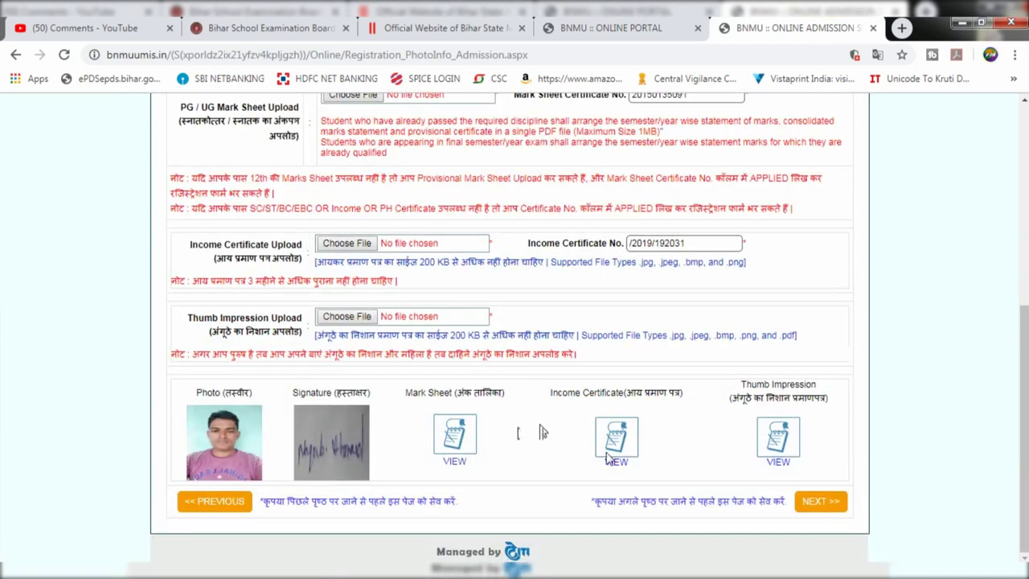
- Continue past Document Upload and Weightage Details without claiming any weightage, to reach the Education Details step 5/6
click(833, 502)
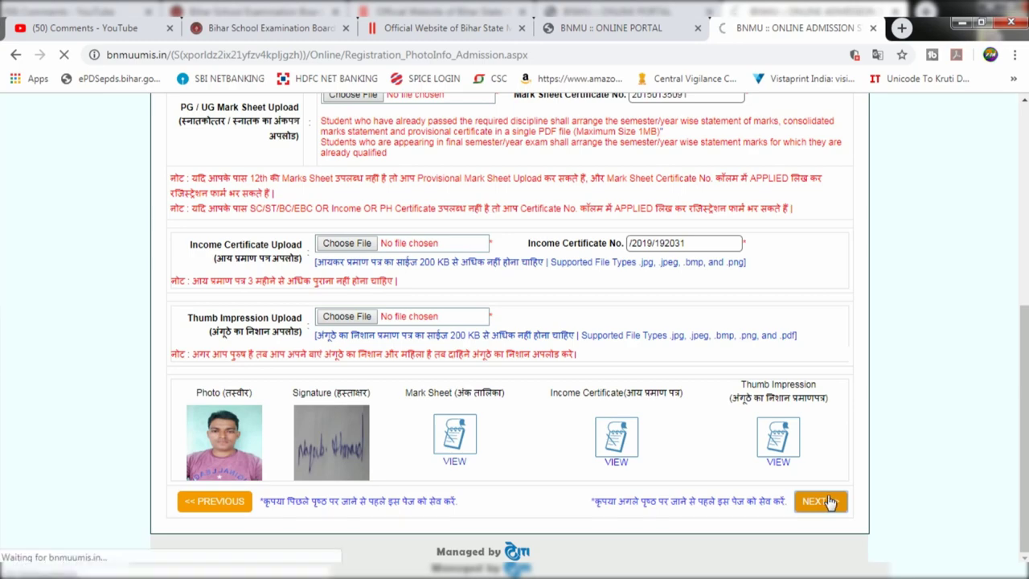
scroll(620, 352, down, 5)
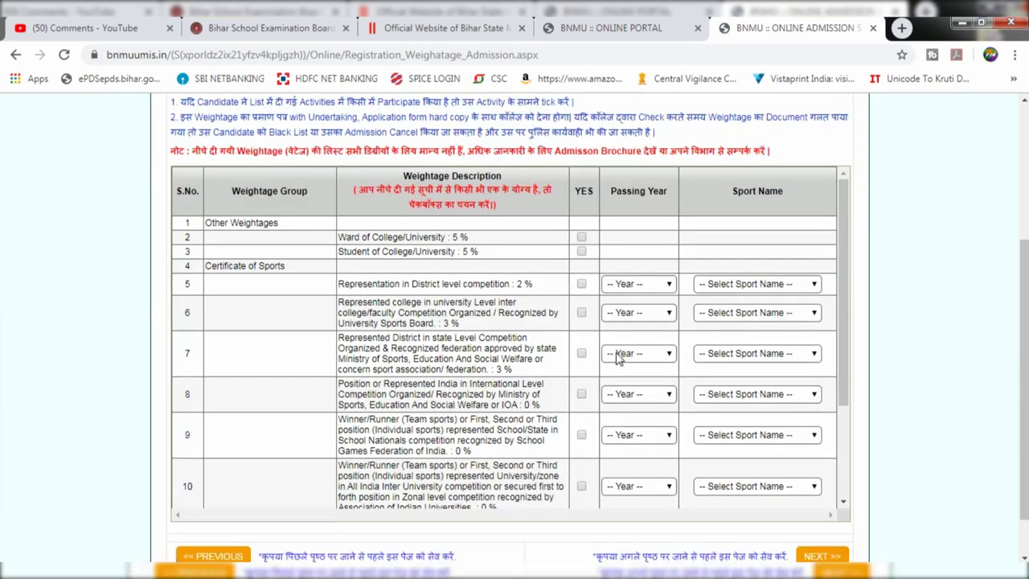
click(823, 556)
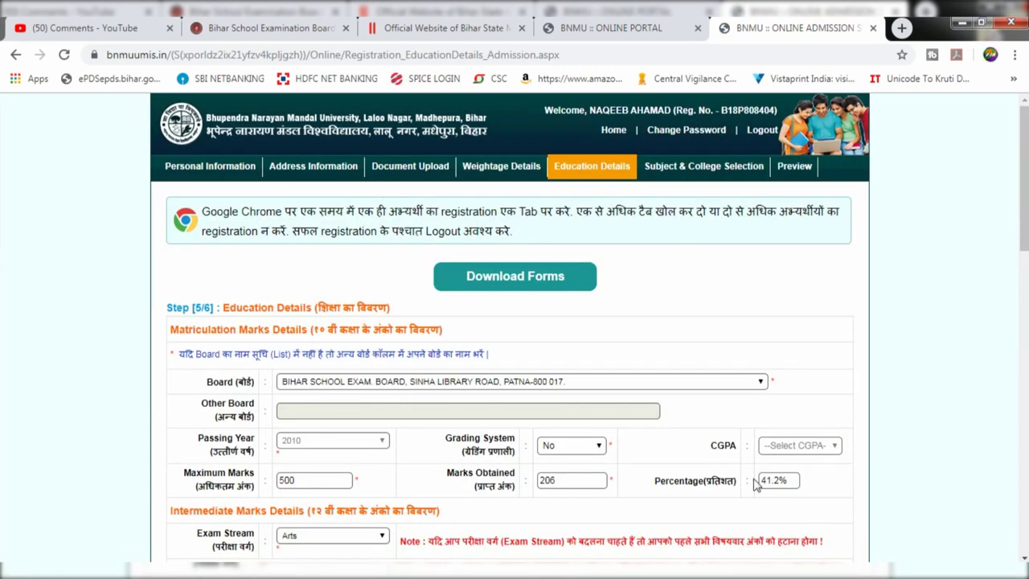
- Review the matriculation board, passing year, maximum marks and marks obtained in the education details
scroll(482, 321, down, 1)
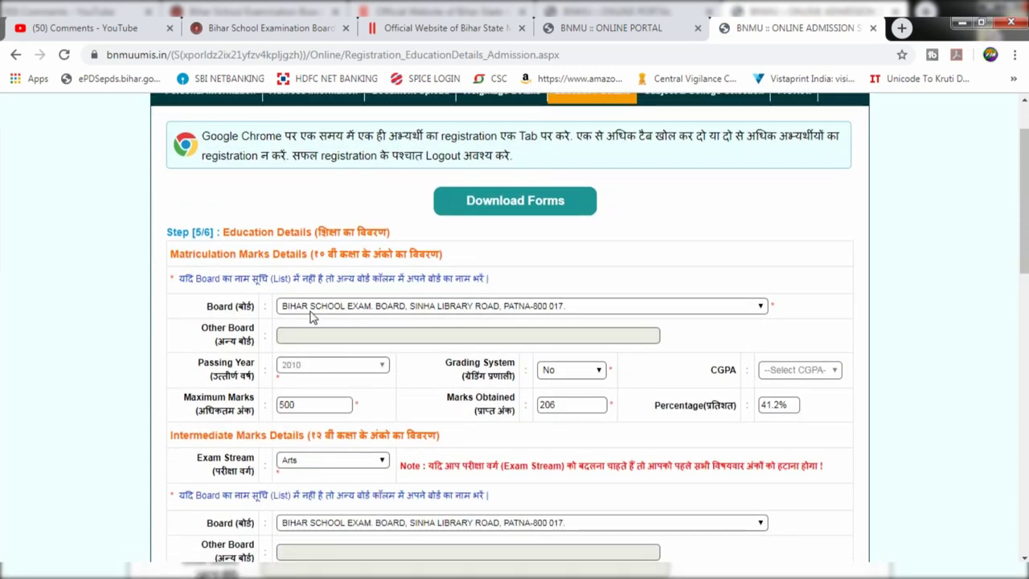
click(311, 313)
click(310, 314)
click(567, 404)
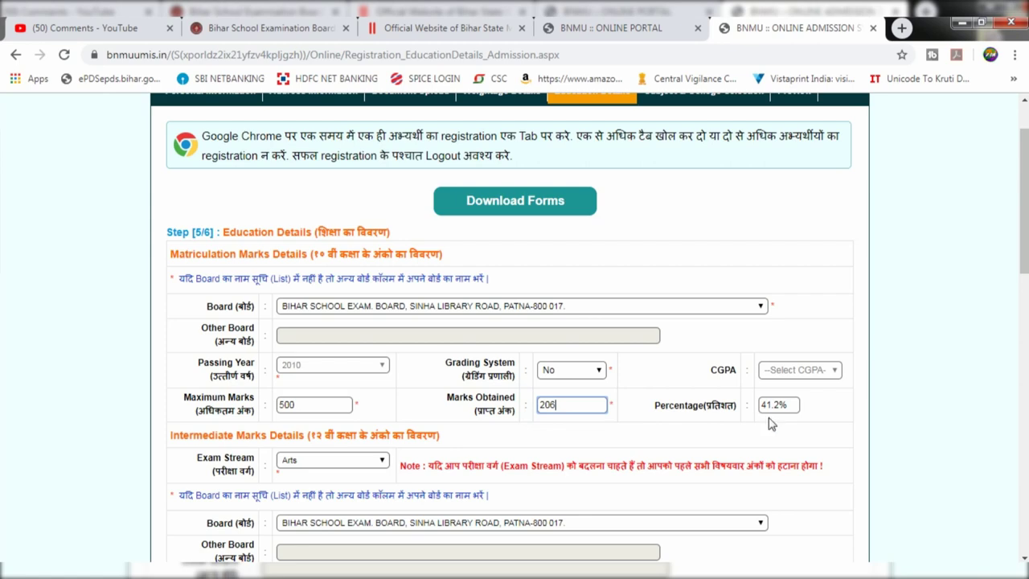
- Examine the intermediate exam stream options and marks fields, and read through the graduation marks details
scroll(625, 359, down, 1)
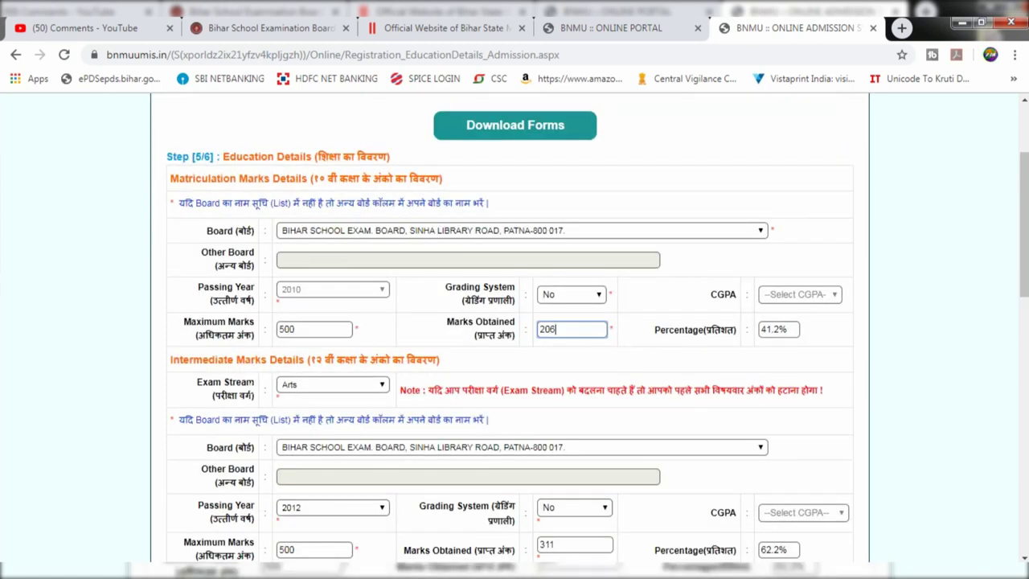
click(313, 386)
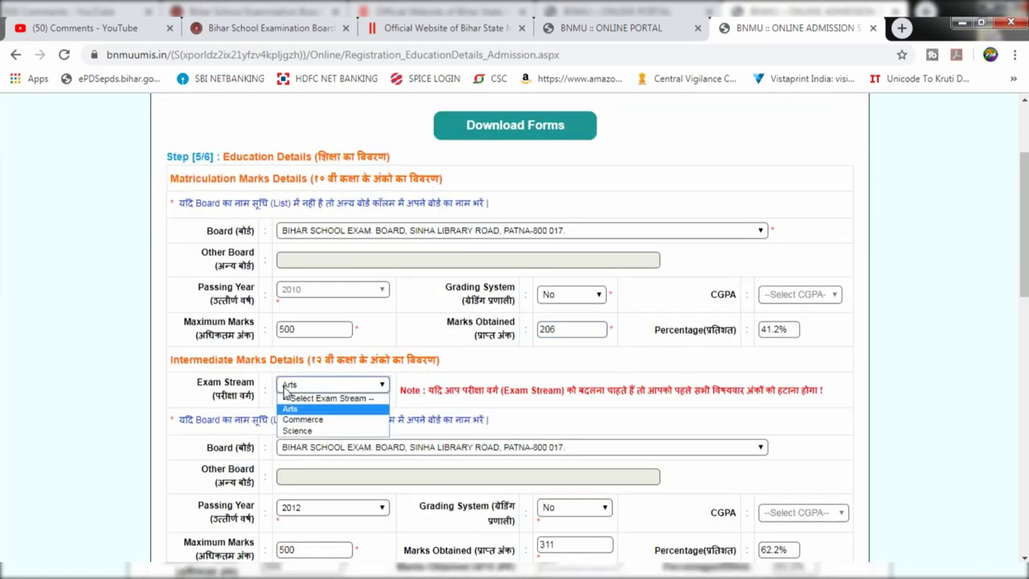
click(289, 392)
scroll(291, 394, down, 1)
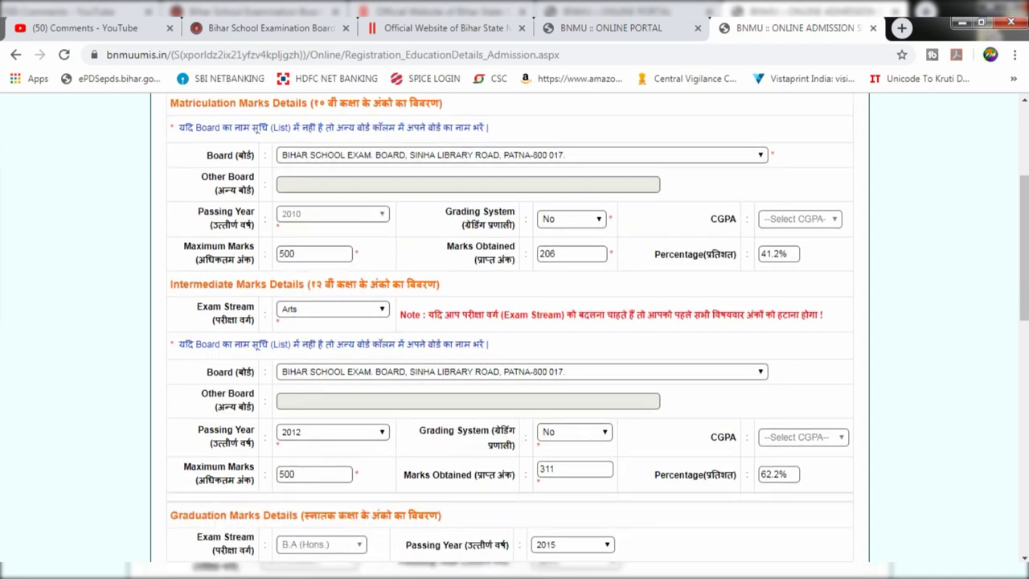
click(290, 473)
double_click(289, 474)
click(291, 472)
scroll(569, 481, down, 3)
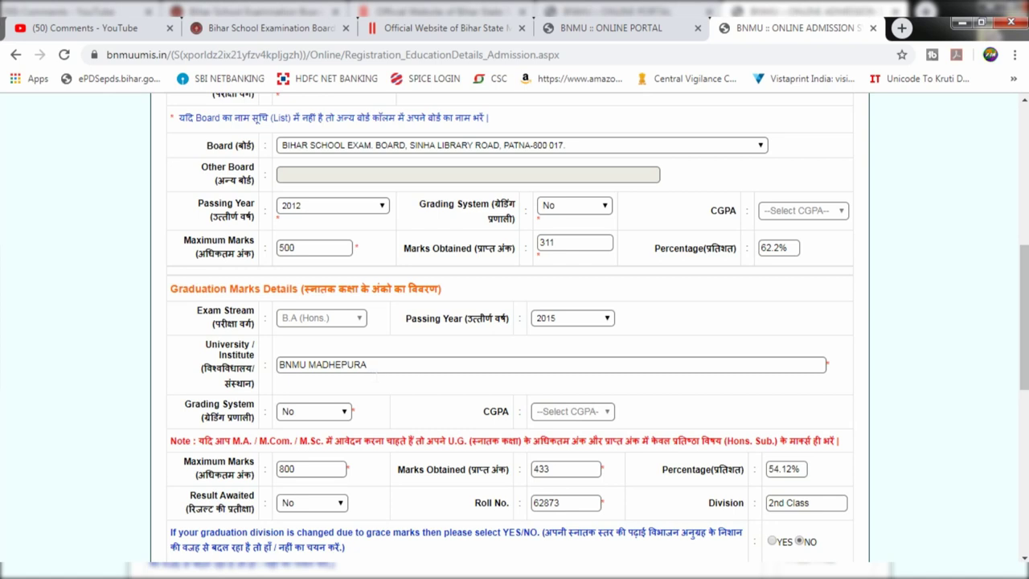
scroll(344, 371, down, 2)
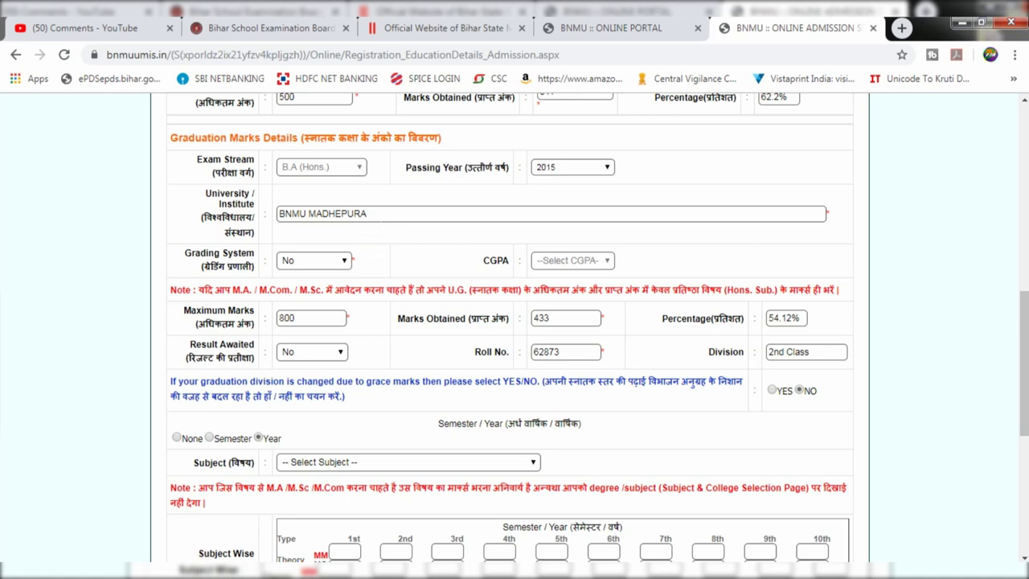
- Review the graduation maximum marks, marks obtained, roll number, division and grace-marks option
scroll(406, 259, down, 1)
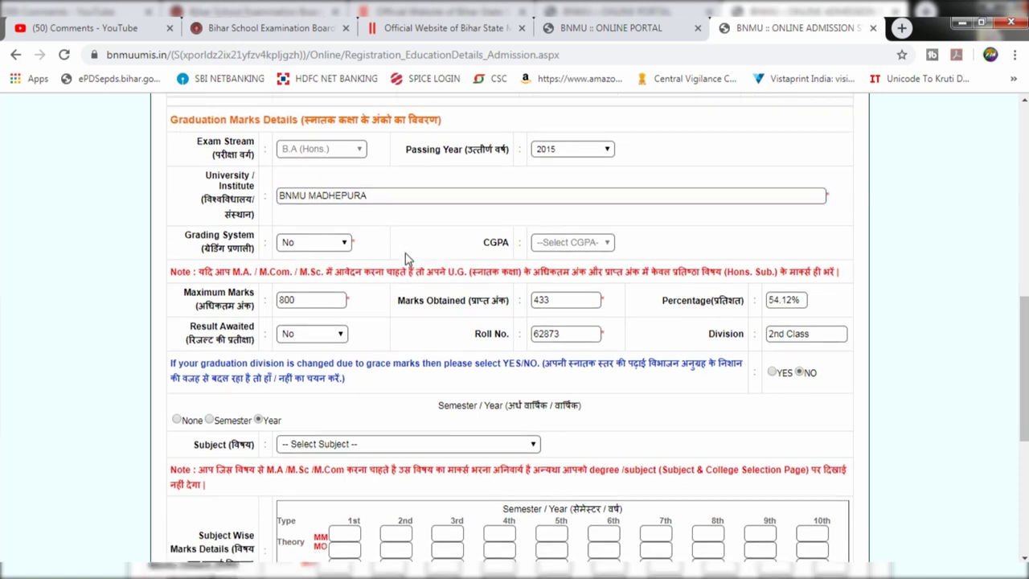
scroll(406, 259, down, 1)
click(314, 249)
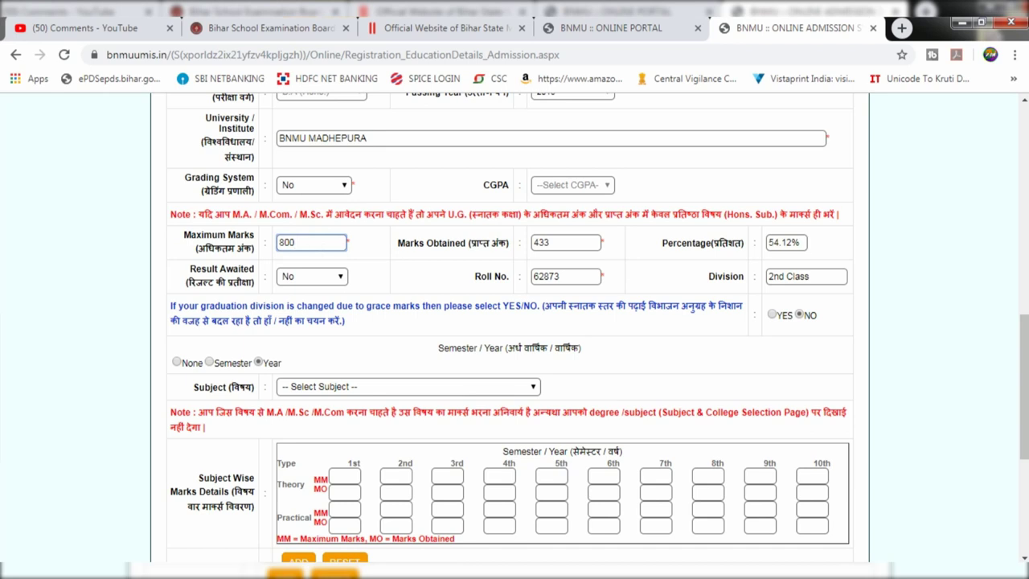
click(270, 251)
drag(494, 276, 521, 277)
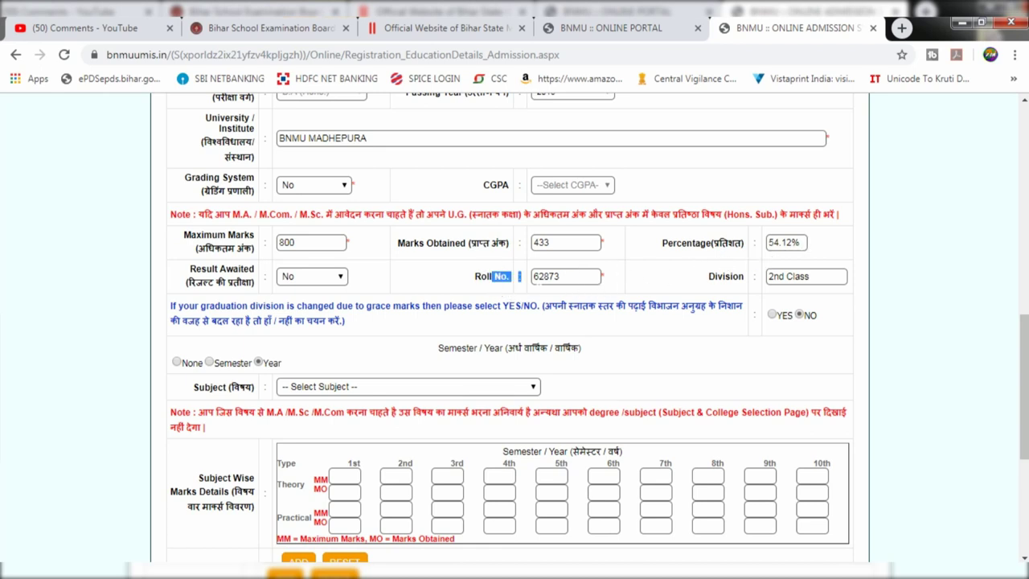
click(566, 276)
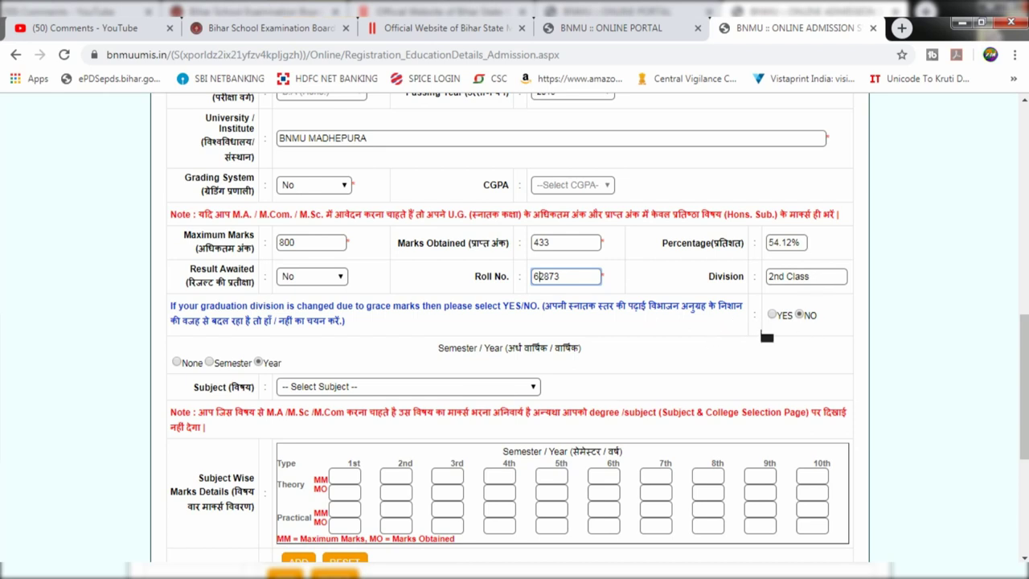
click(550, 316)
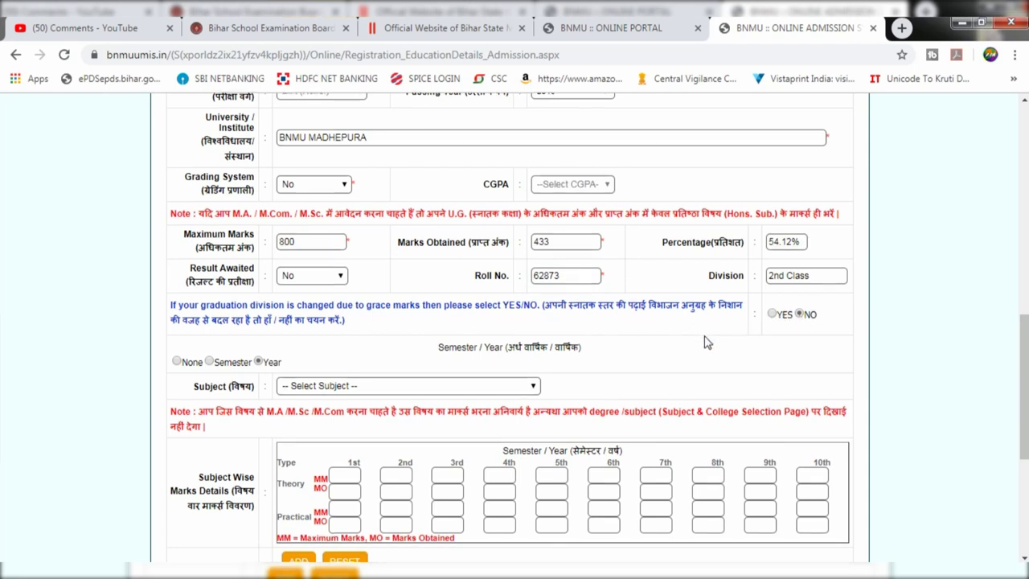
scroll(708, 337, down, 1)
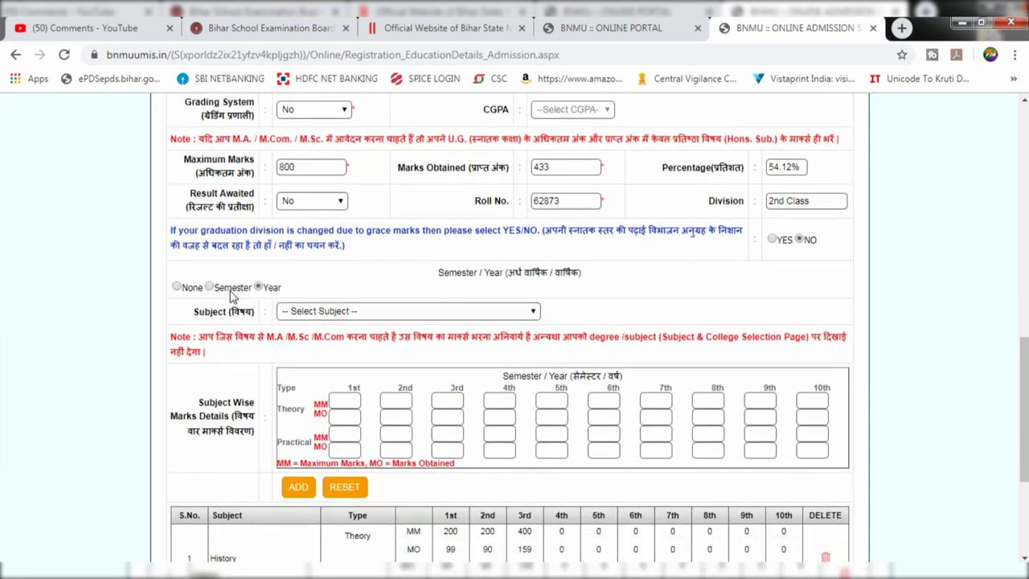
- Look through the graduation subject options and select History for the subject-wise marks
click(329, 312)
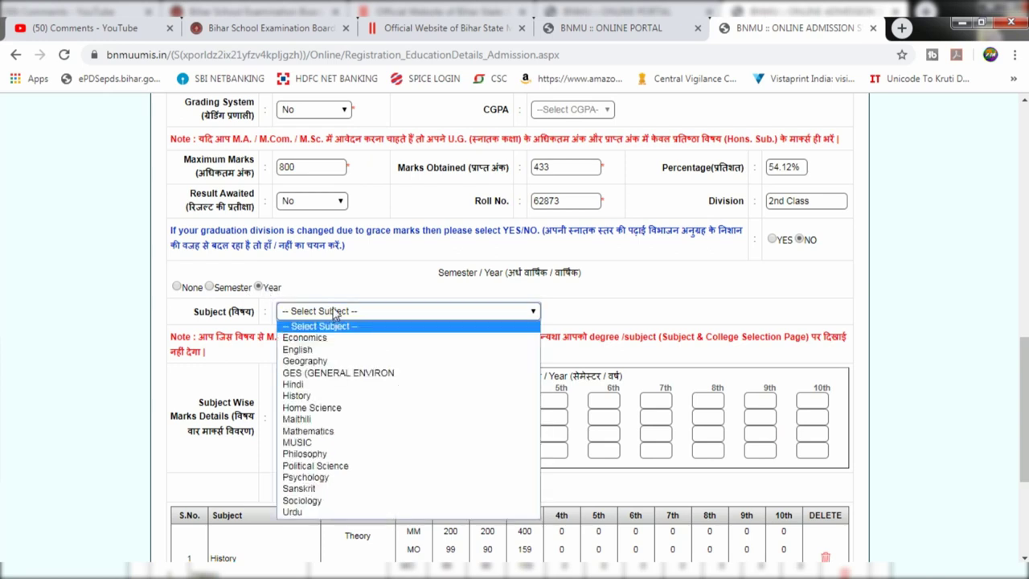
click(381, 280)
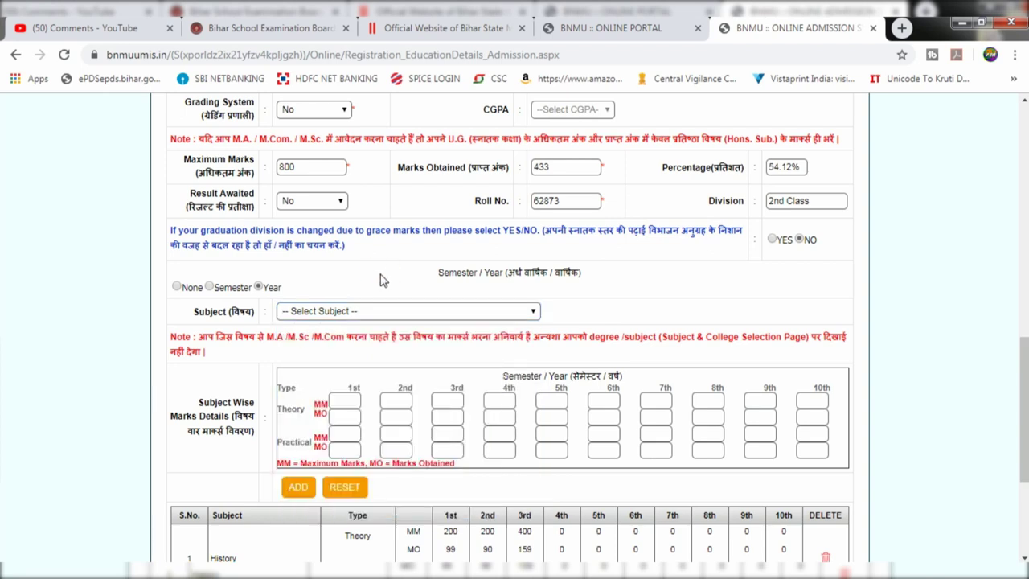
click(342, 314)
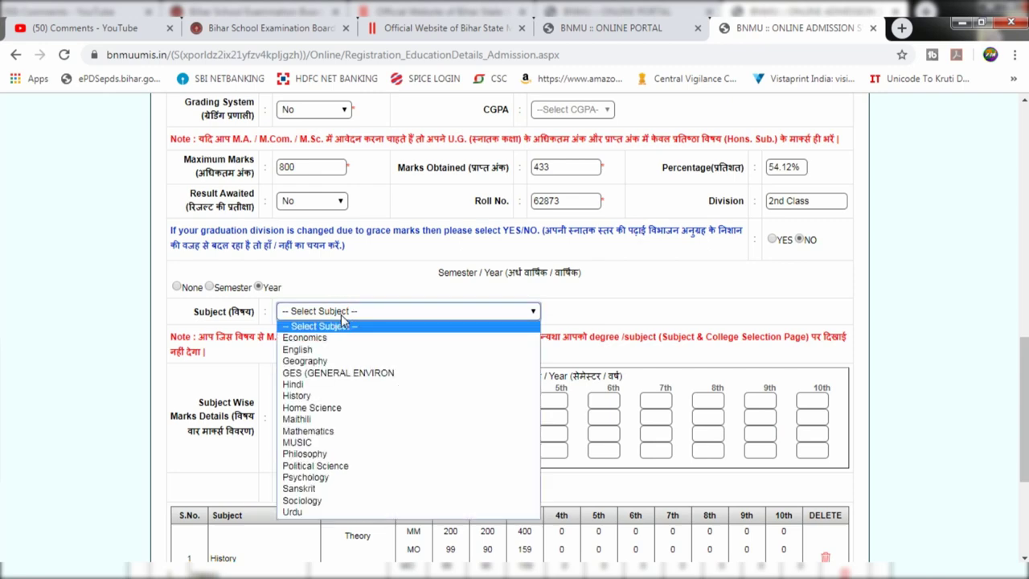
click(298, 396)
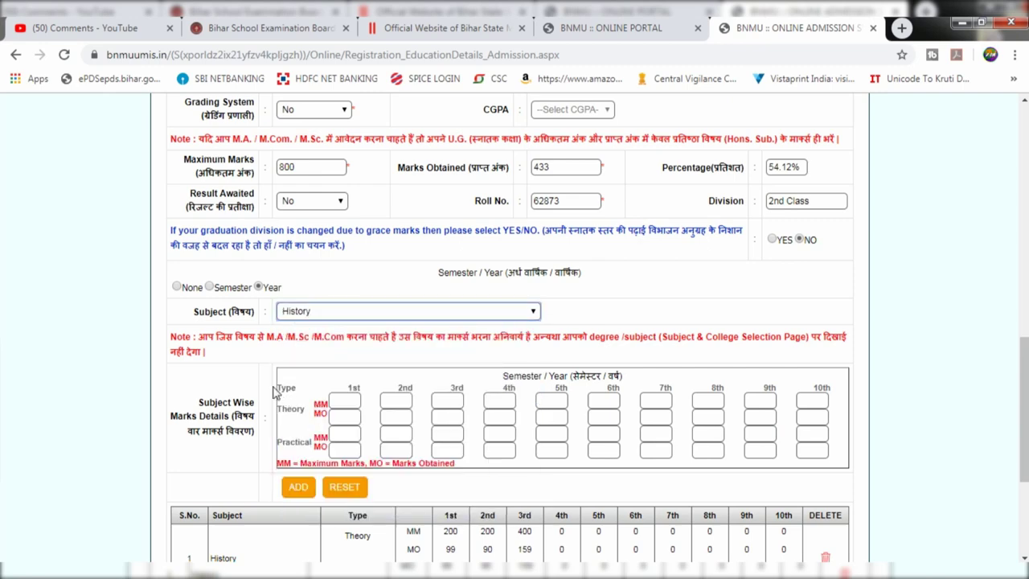
- Enter the History theory maximum marks as 200 for 1st year, 200 for 2nd year and 400 for 3rd year
scroll(259, 377, down, 1)
scroll(324, 460, up, 2)
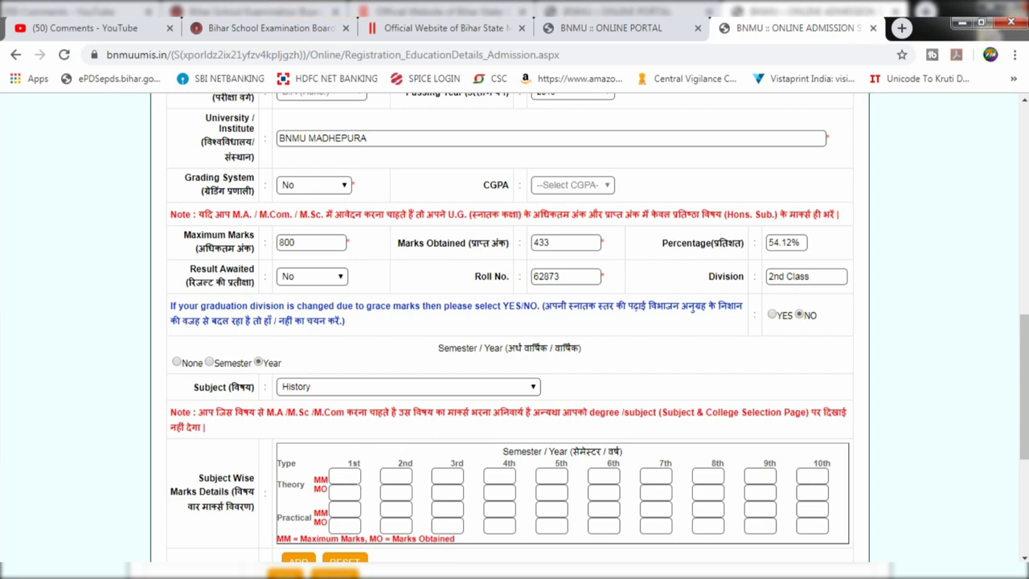
click(362, 481)
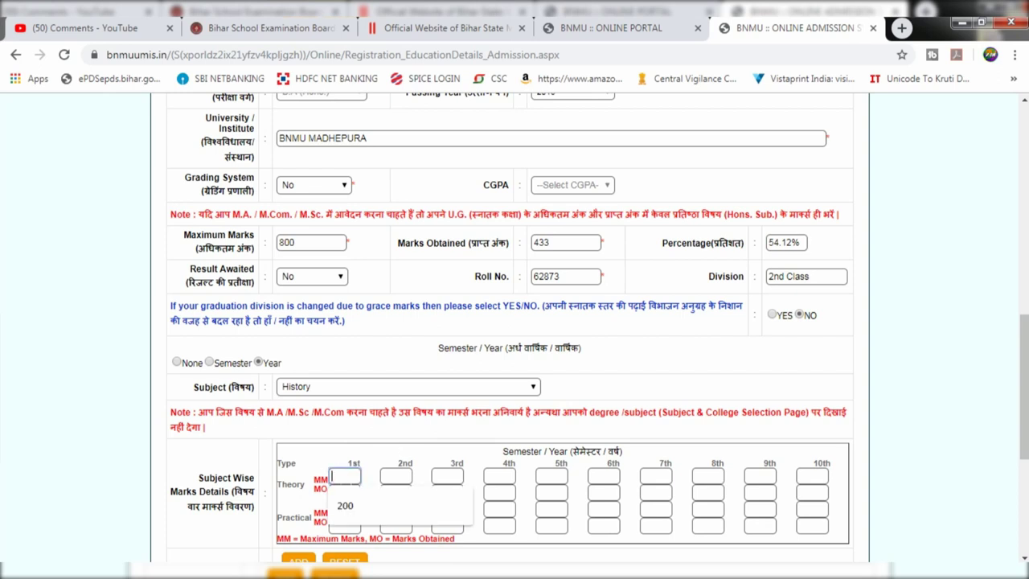
click(346, 506)
click(396, 476)
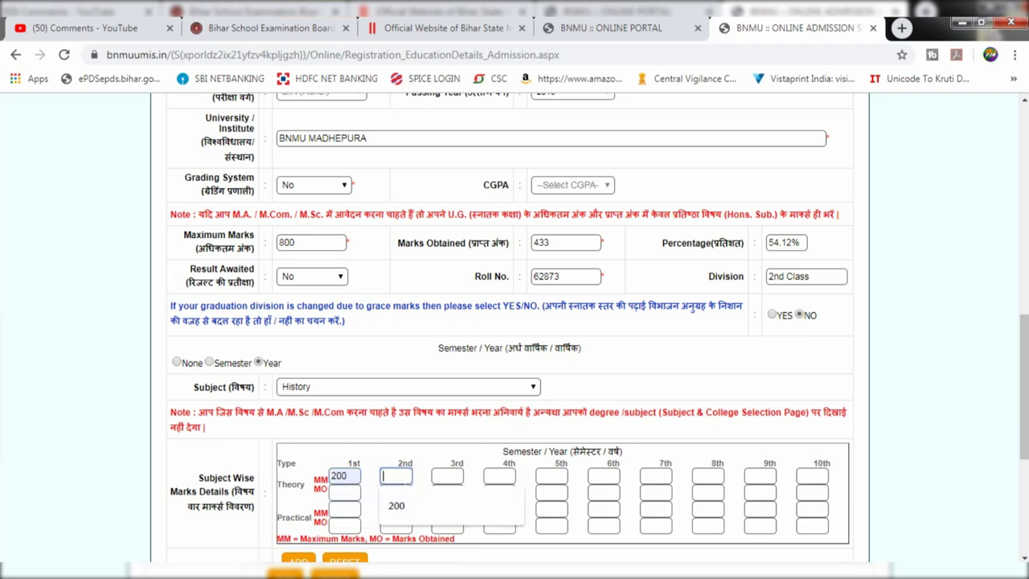
click(396, 504)
click(447, 476)
click(448, 504)
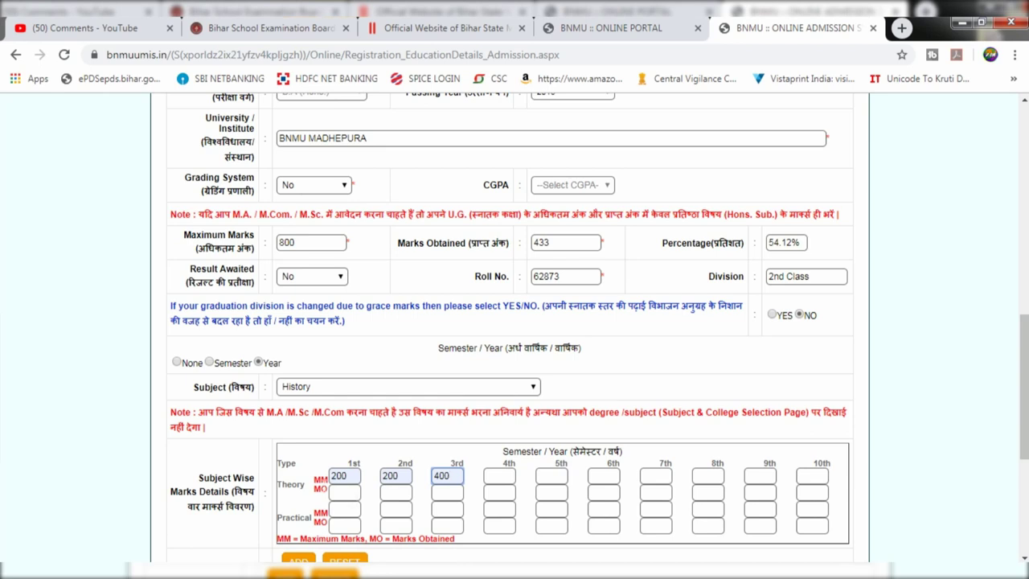
- Enter the History theory marks obtained as 99 for 1st year, 90 for 2nd year and 159 for 3rd year
drag(315, 477, 329, 490)
click(323, 478)
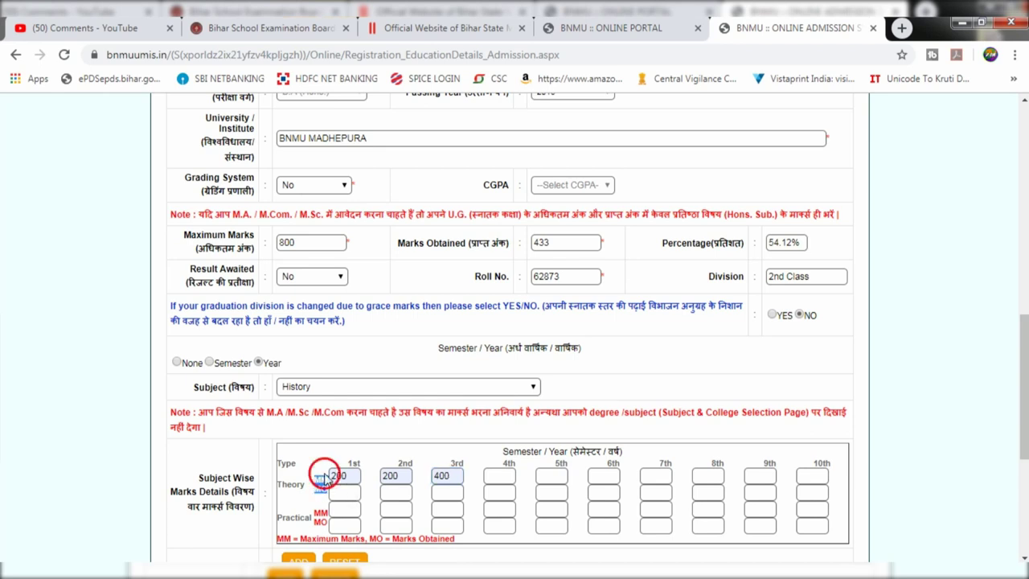
click(342, 492)
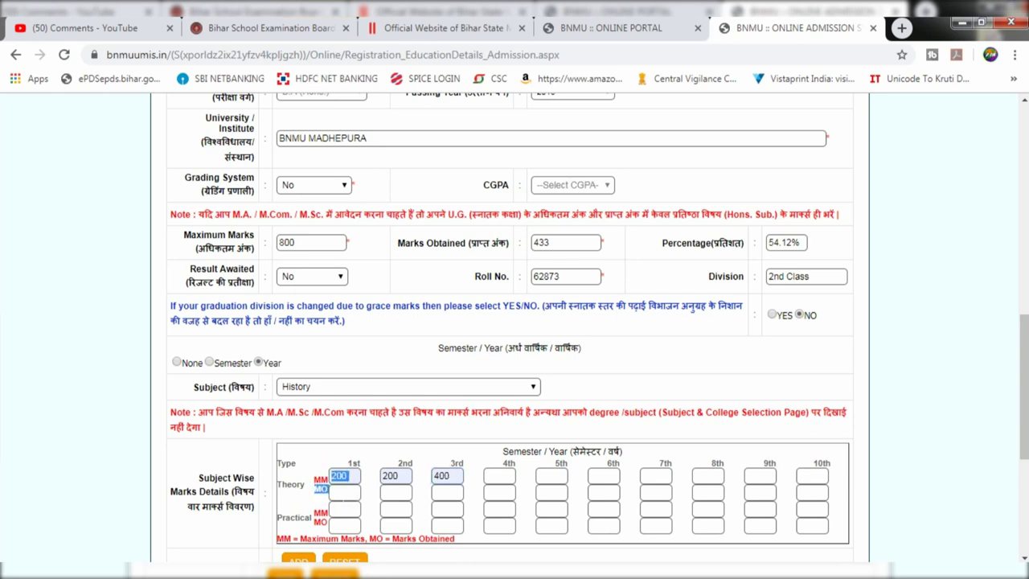
text(99)
click(396, 492)
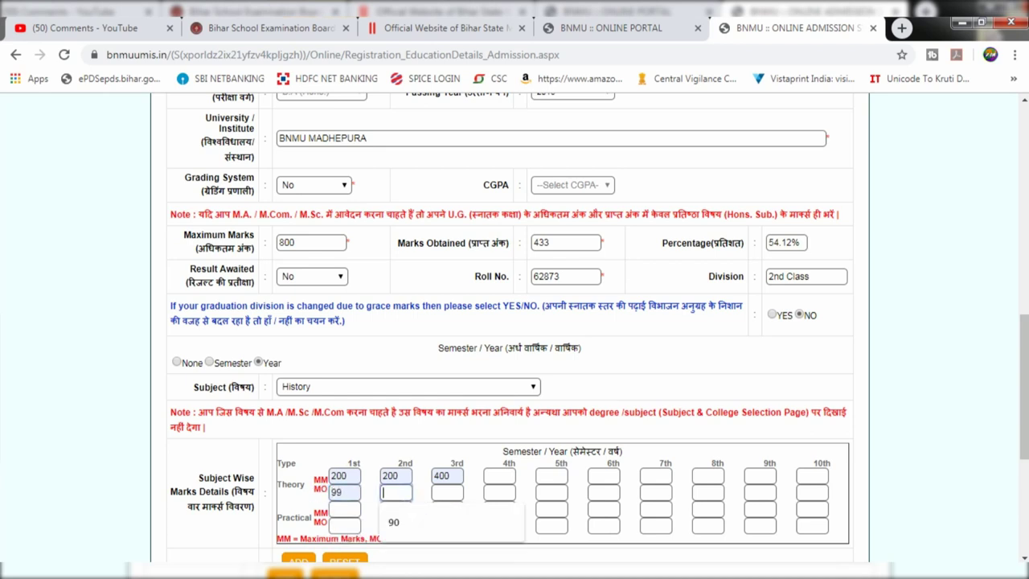
text(90)
click(446, 492)
text(159)
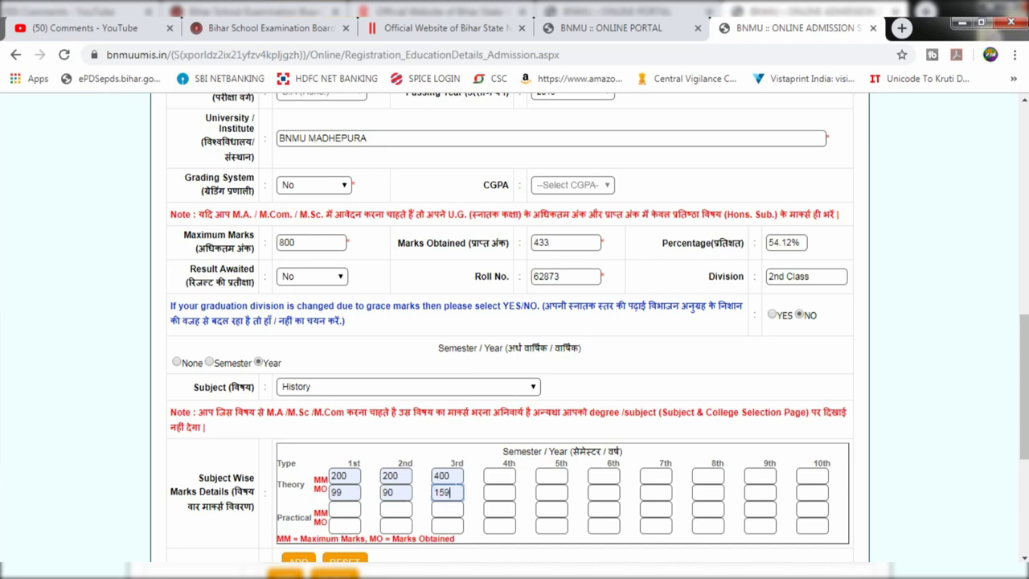
- Enter the 3rd-year History practical marks, with 100 as the maximum and 85 obtained
scroll(515, 338, down, 1)
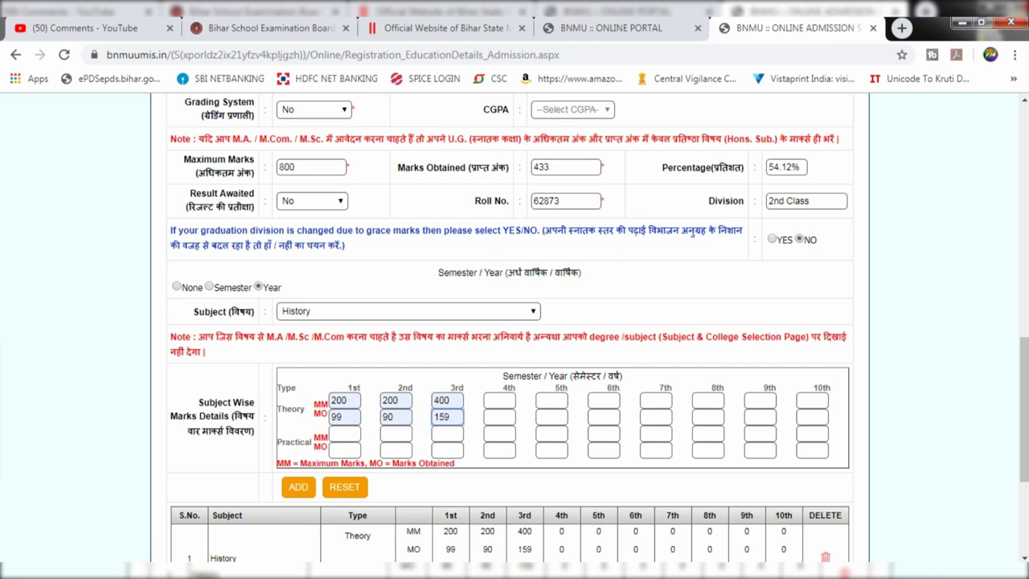
click(447, 433)
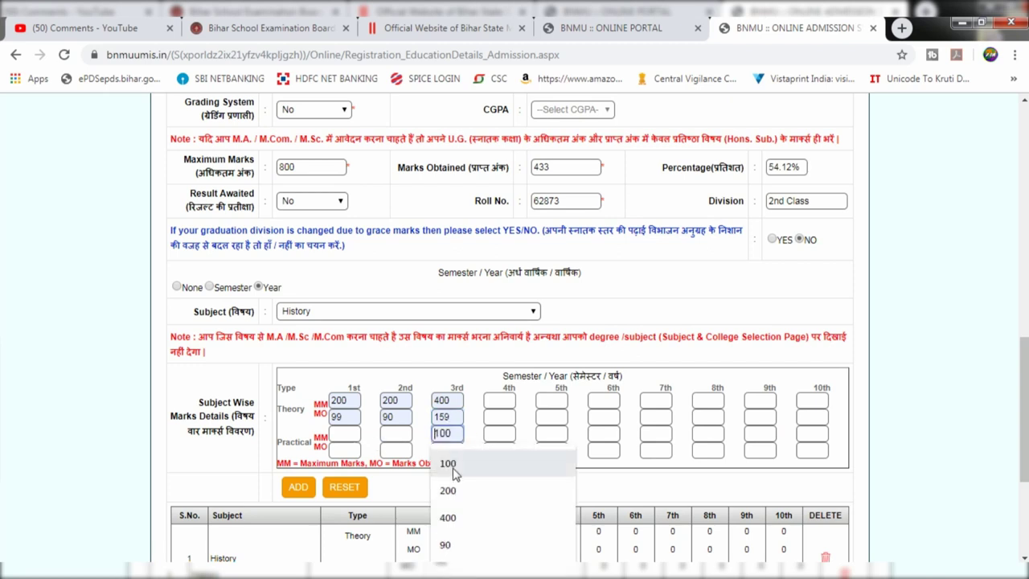
click(412, 455)
scroll(411, 455, down, 1)
scroll(411, 455, up, 1)
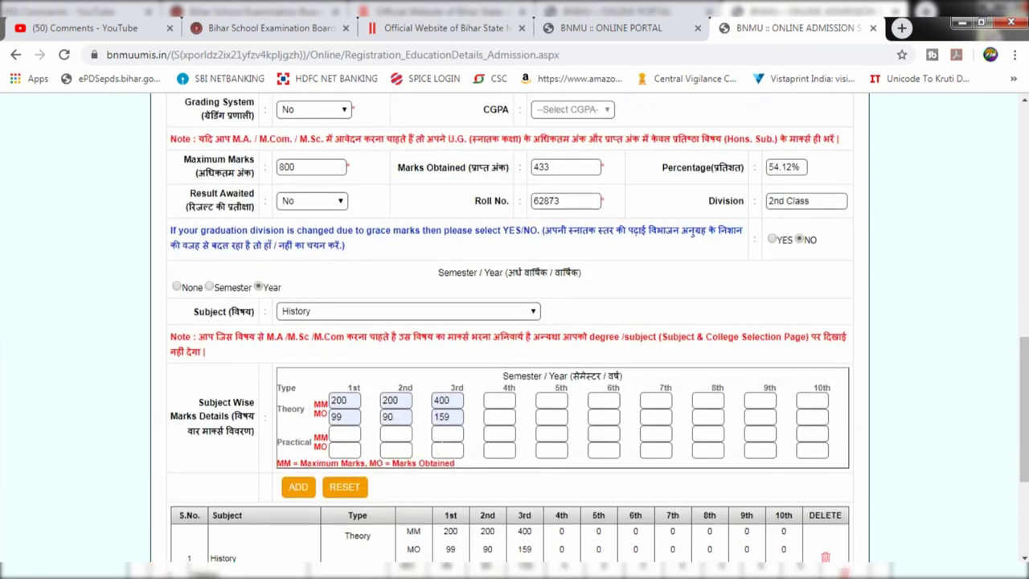
text(100)
click(448, 450)
text(85)
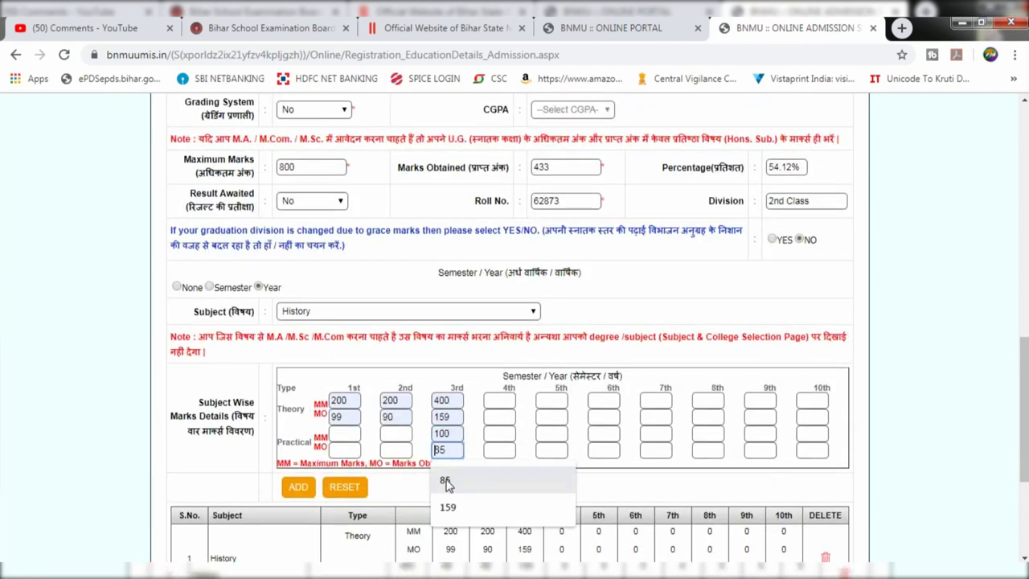
- Check the added History marks row, leave the post-graduation and other qualification sections unticked, and continue to Subject & College Selection
scroll(349, 439, down, 1)
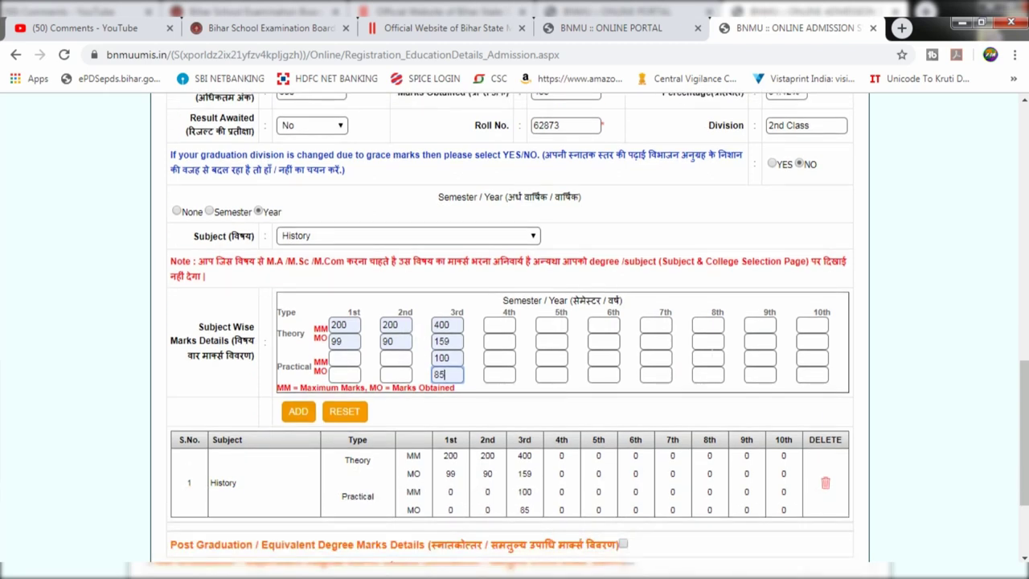
scroll(312, 418, down, 1)
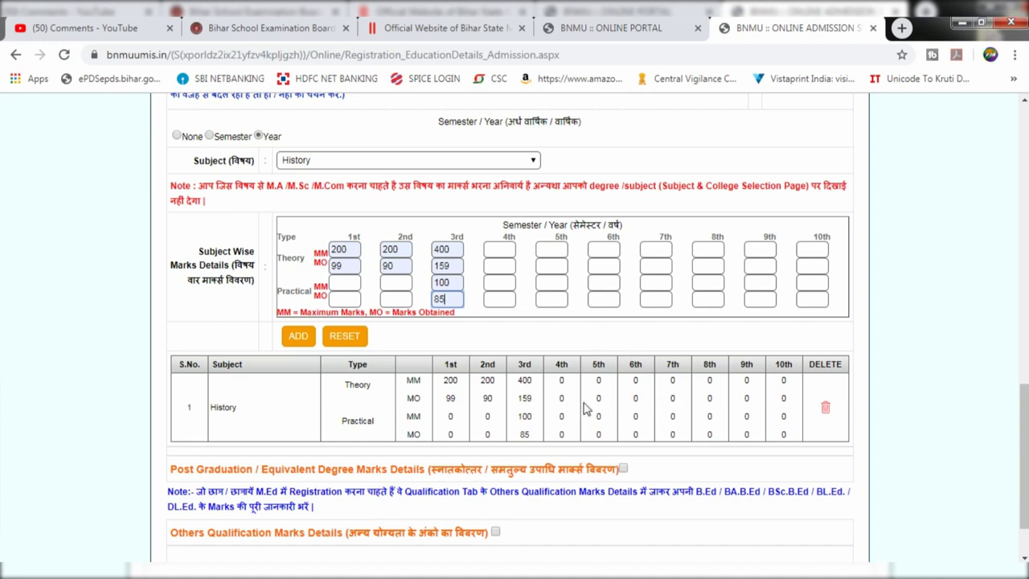
scroll(584, 410, down, 1)
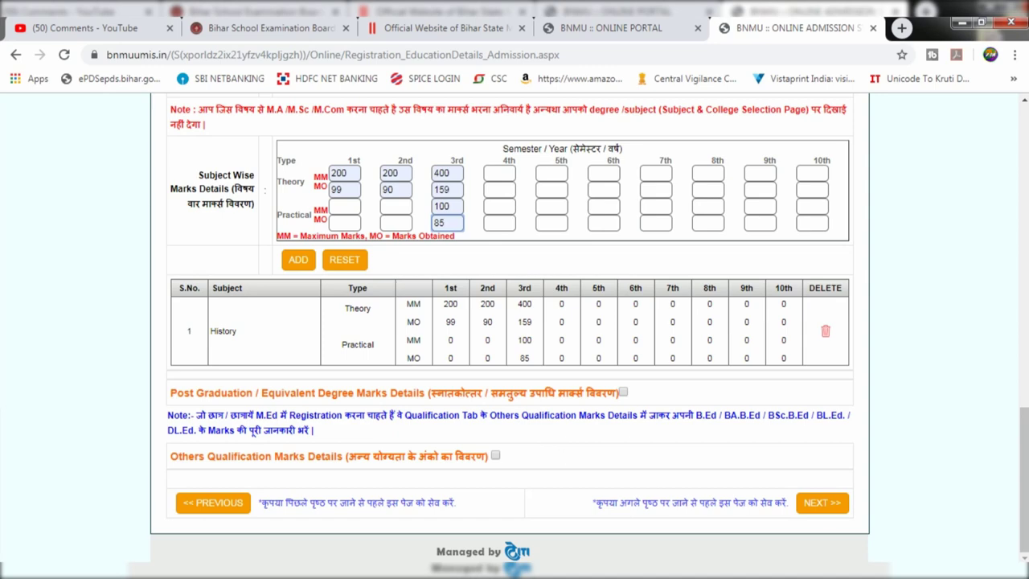
click(824, 505)
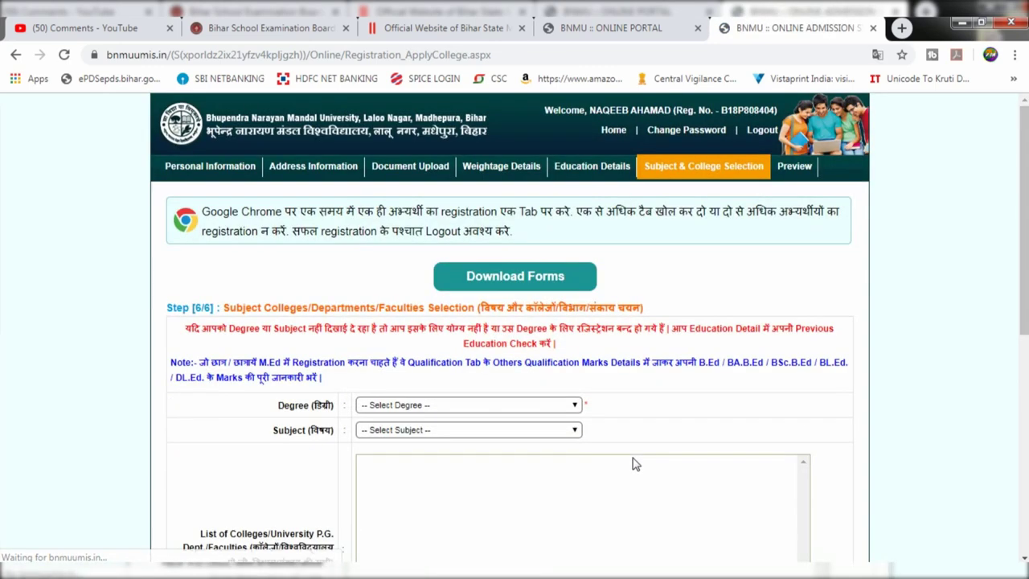
- Select M.A. as the degree and HISTORY as the subject to apply for
scroll(621, 462, down, 1)
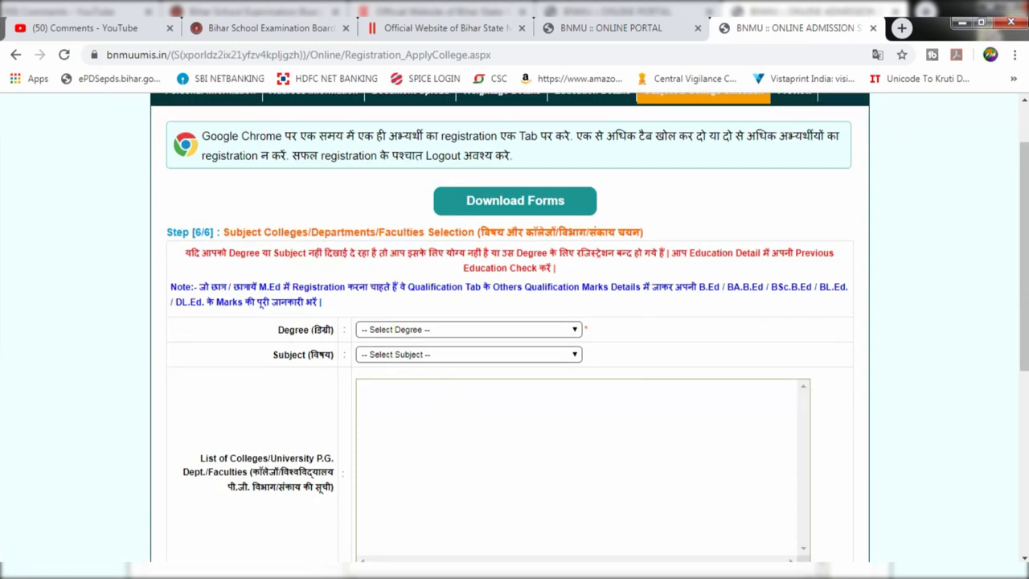
click(386, 334)
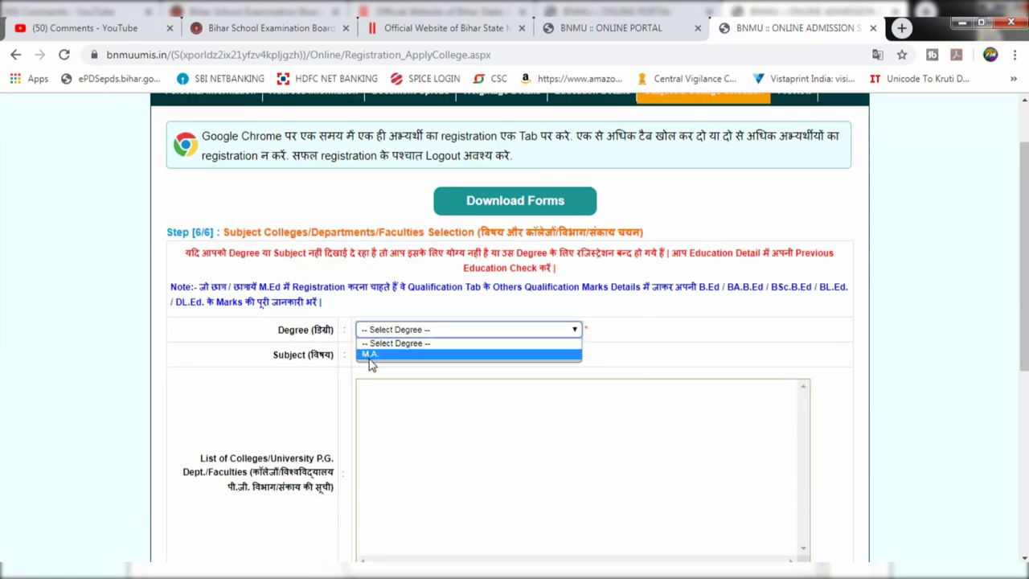
click(374, 360)
scroll(581, 241, up, 1)
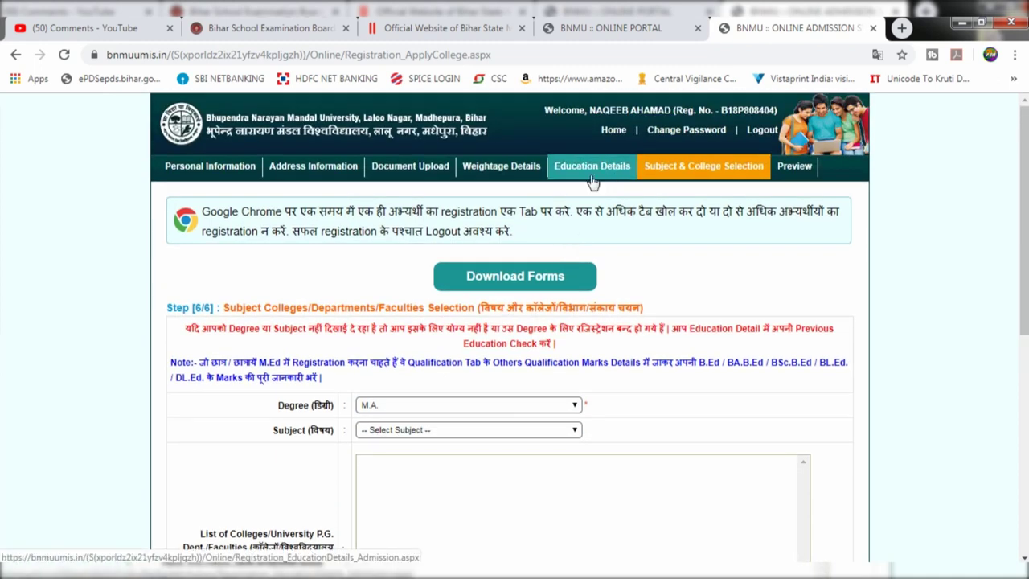
click(378, 431)
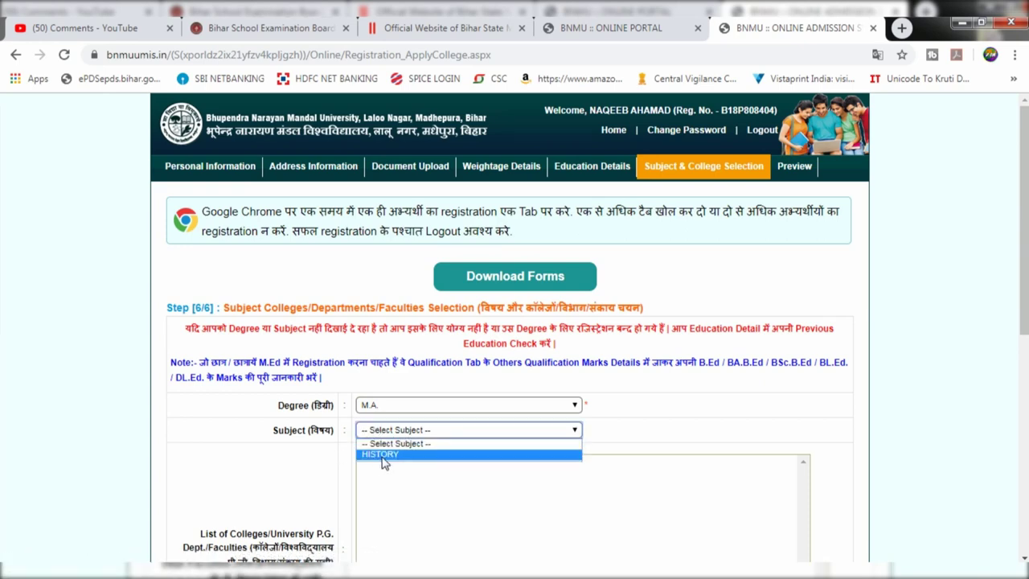
click(378, 455)
- Review the college preferences, update the M.A. History application, and check the list of applied subjects and fees
scroll(316, 457, down, 2)
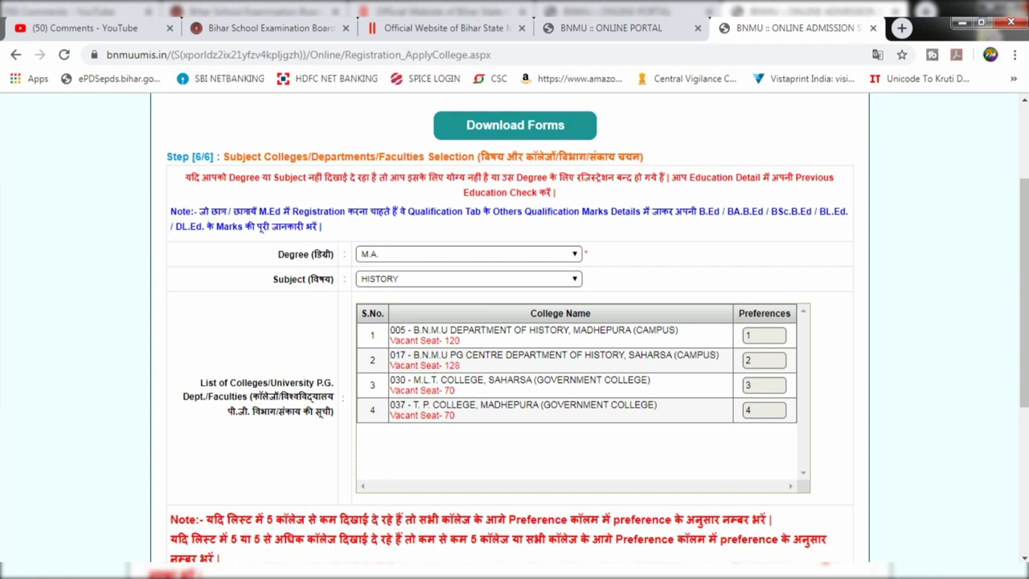
drag(768, 337, 728, 394)
scroll(683, 422, down, 3)
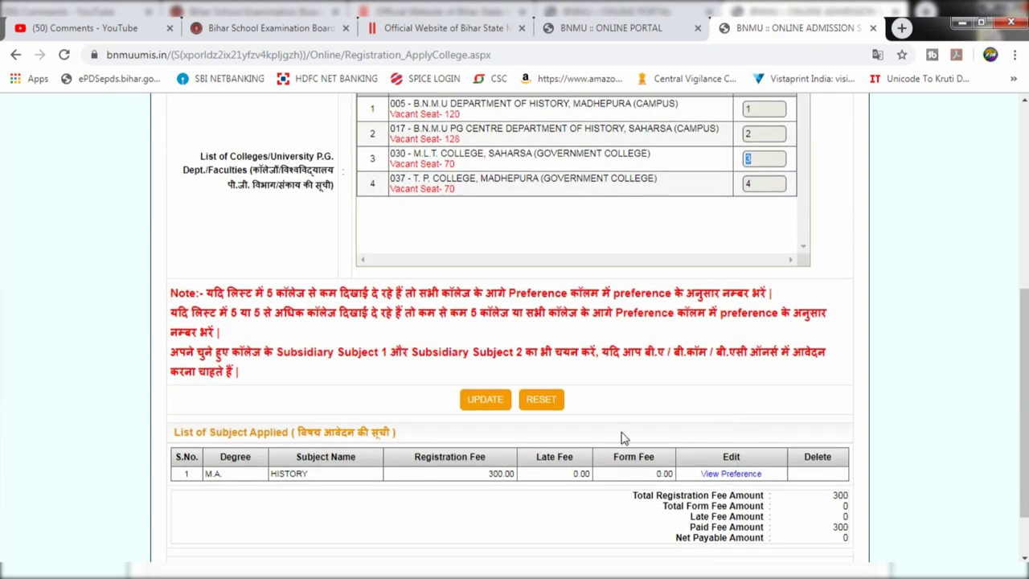
click(486, 399)
scroll(488, 410, down, 1)
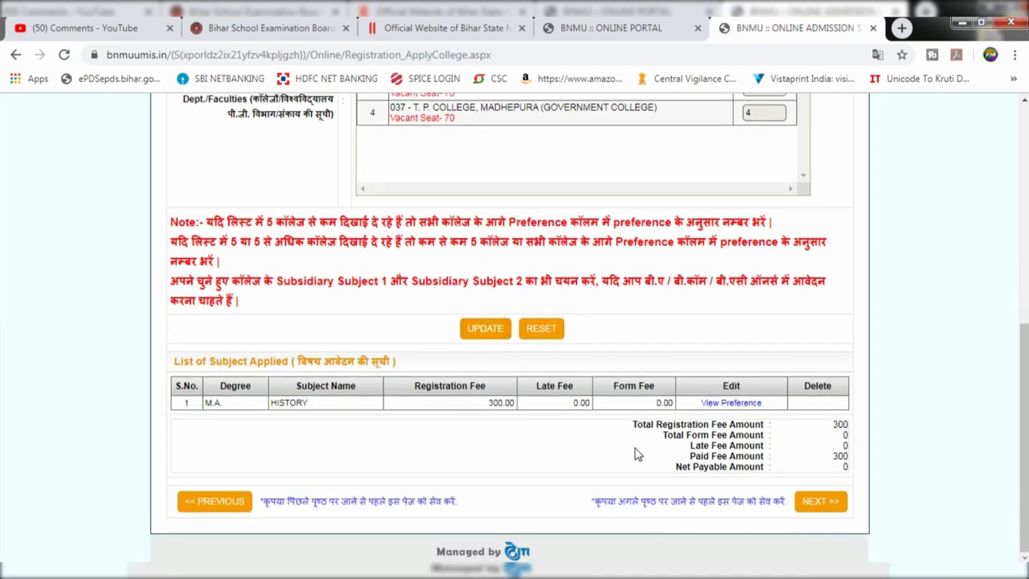
- Continue to the form preview and look over the personal, address and uploaded document details
click(820, 502)
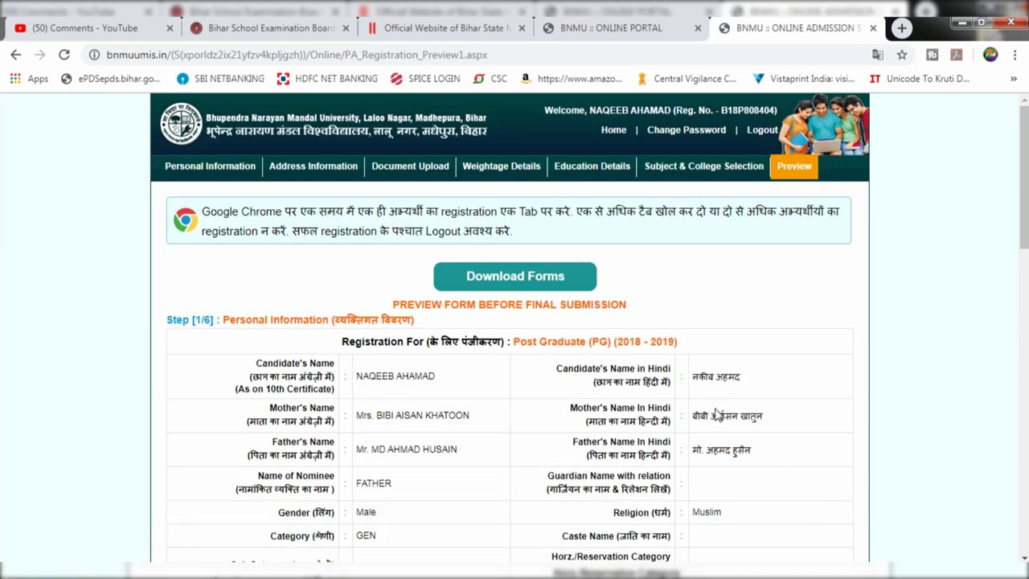
scroll(716, 414, down, 14)
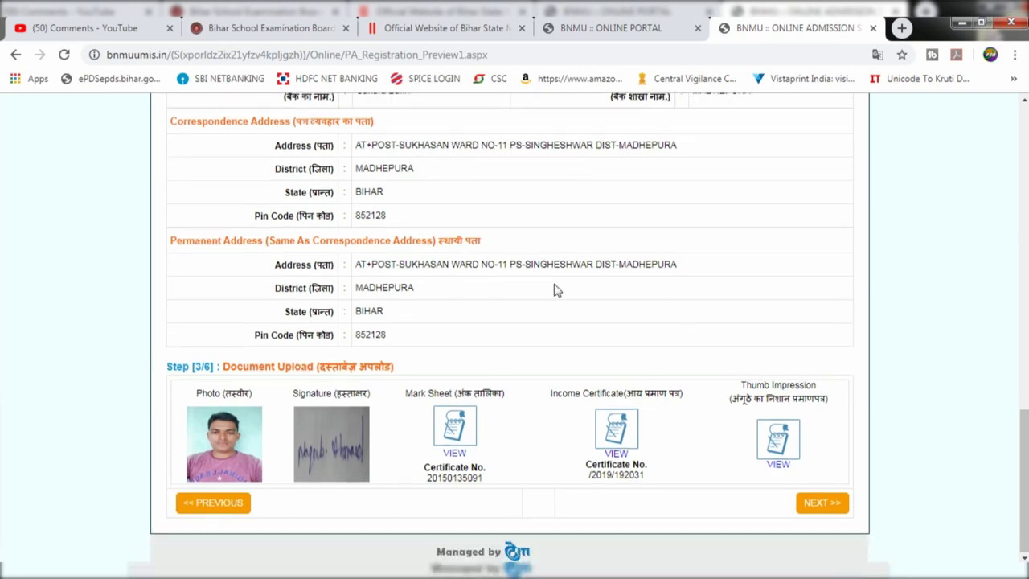
- Continue to the second preview page and look over the subject selection, fees and declaration
scroll(585, 344, up, 1)
scroll(804, 482, down, 1)
click(816, 503)
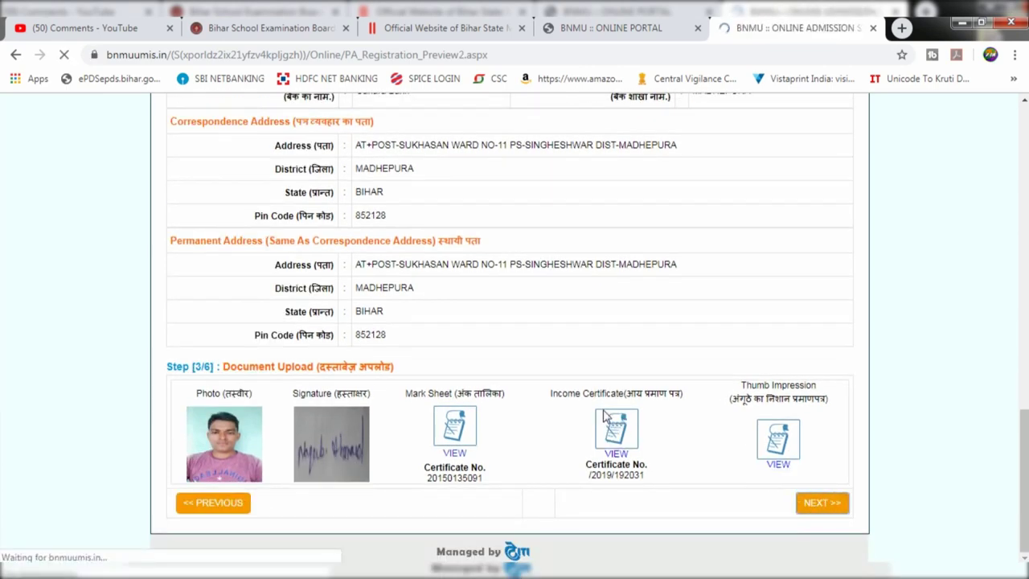
scroll(604, 416, down, 10)
scroll(510, 321, down, 3)
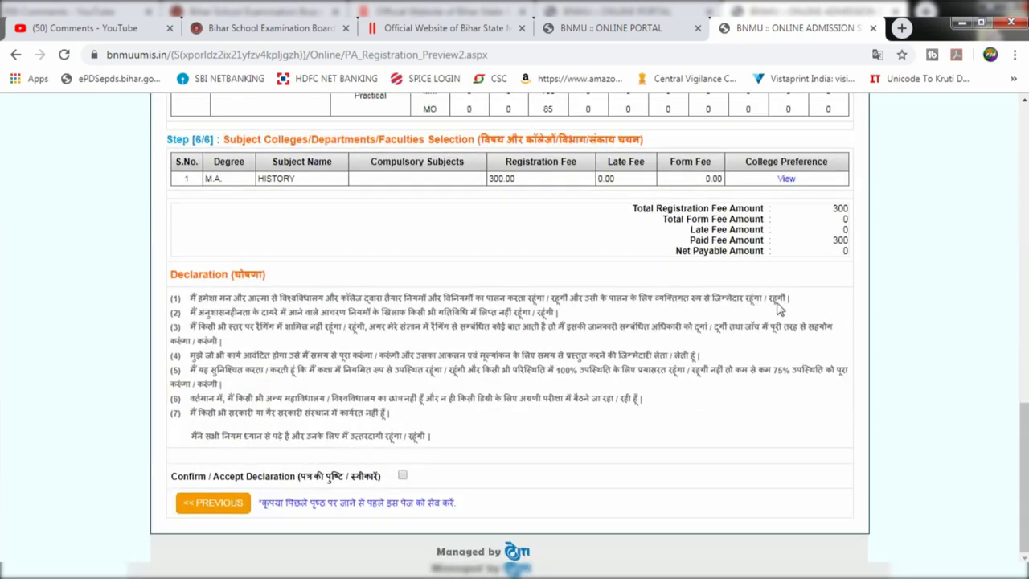
- Tick the declaration acceptance, return to the previous preview page, and look over its personal, address and document details
click(403, 475)
click(240, 504)
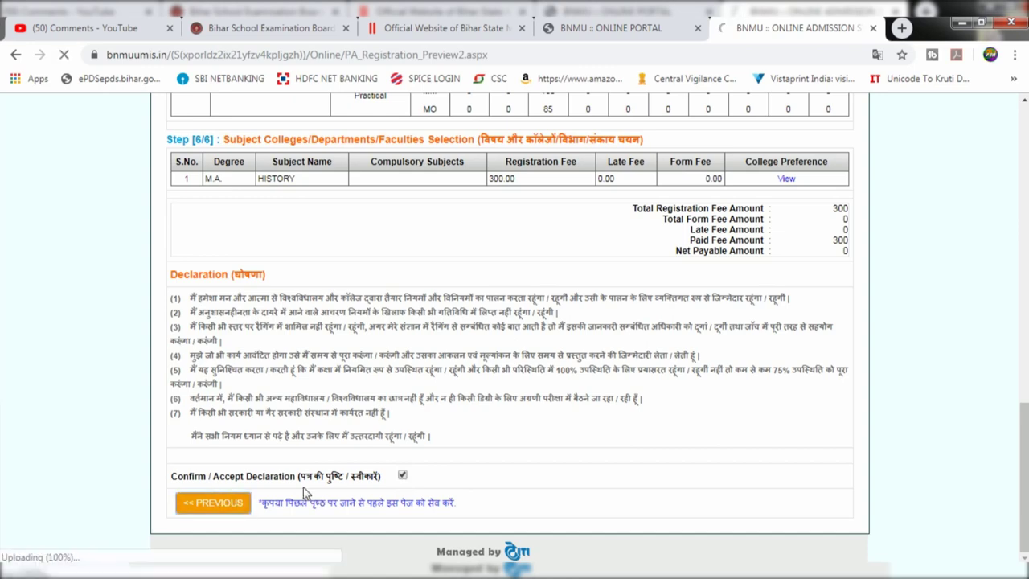
scroll(552, 470, down, 9)
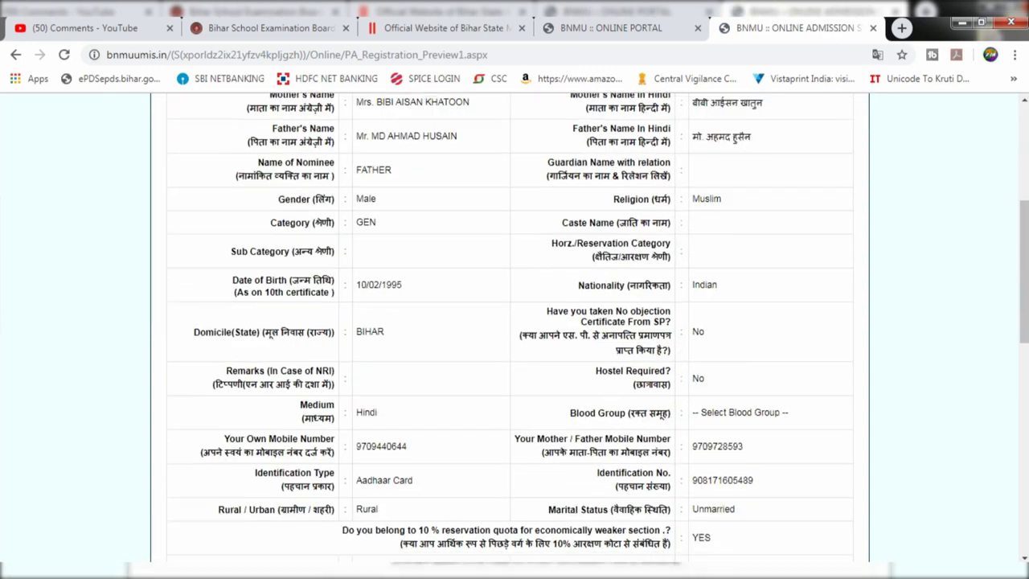
scroll(552, 469, down, 5)
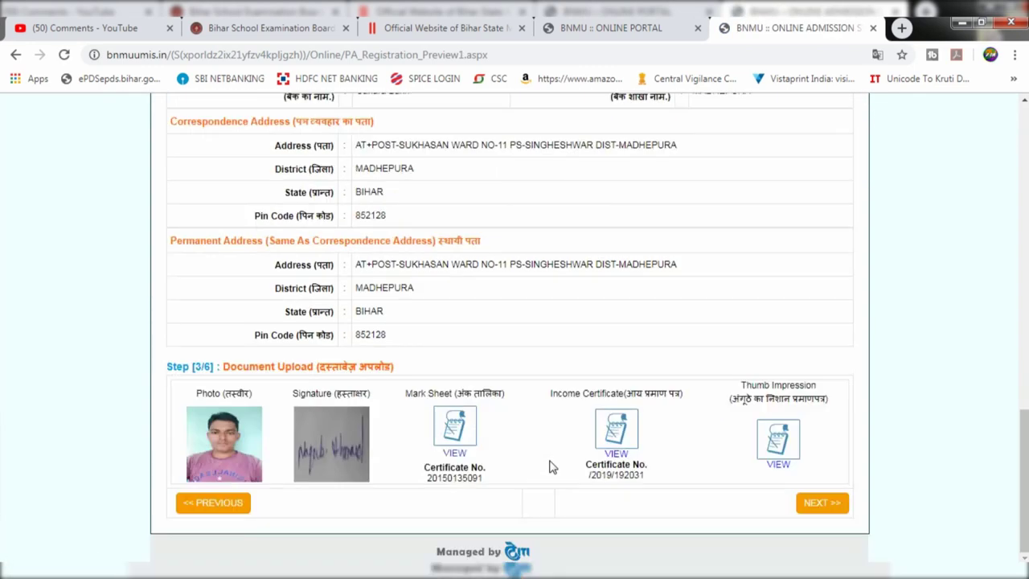
- Continue to the second preview page and accept the declaration beneath the fee summary
click(820, 502)
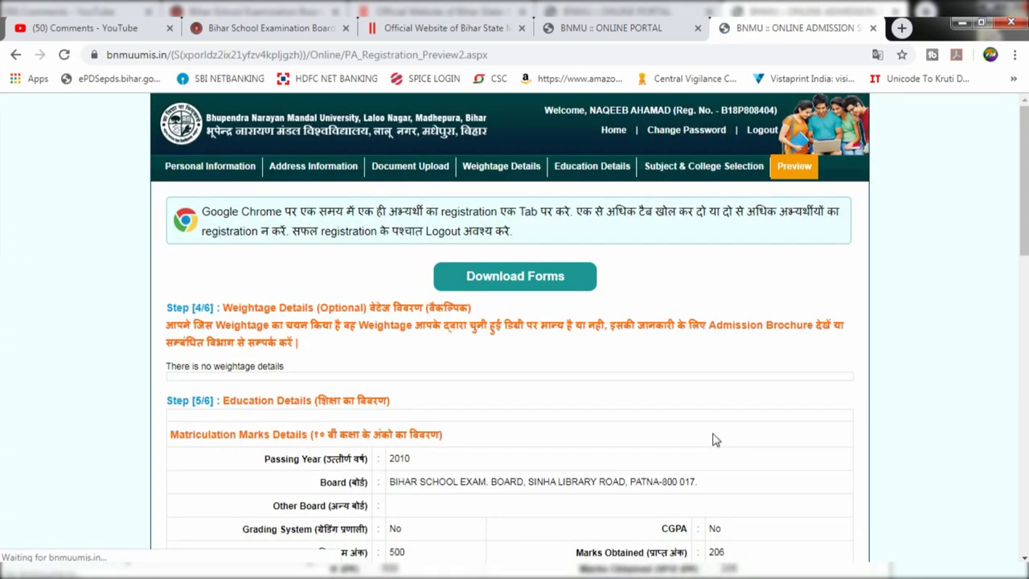
scroll(707, 435, down, 1)
scroll(693, 428, down, 12)
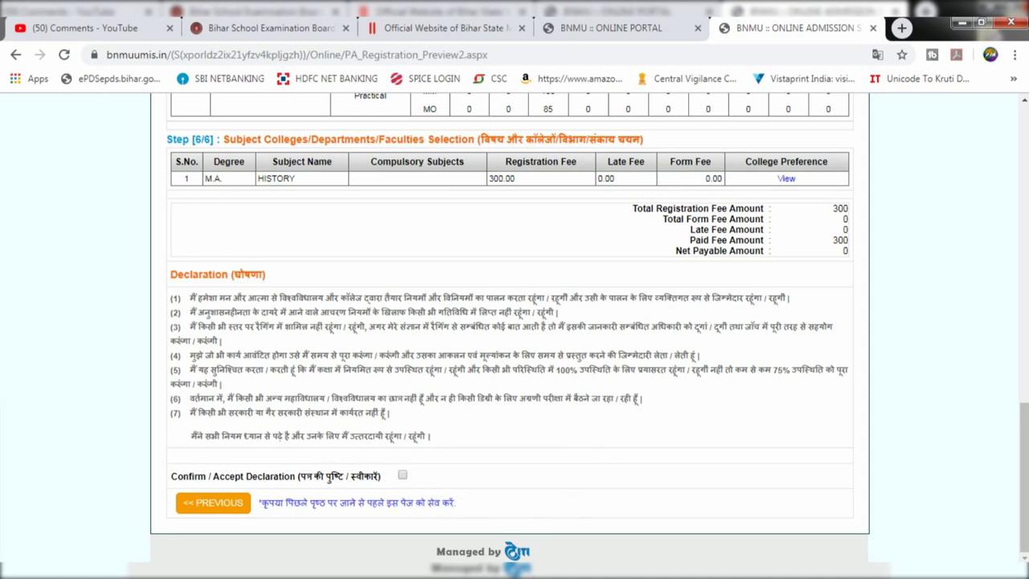
click(402, 475)
- Check the paid fee and net payable amounts in the M.A. History fee summary
scroll(715, 419, up, 1)
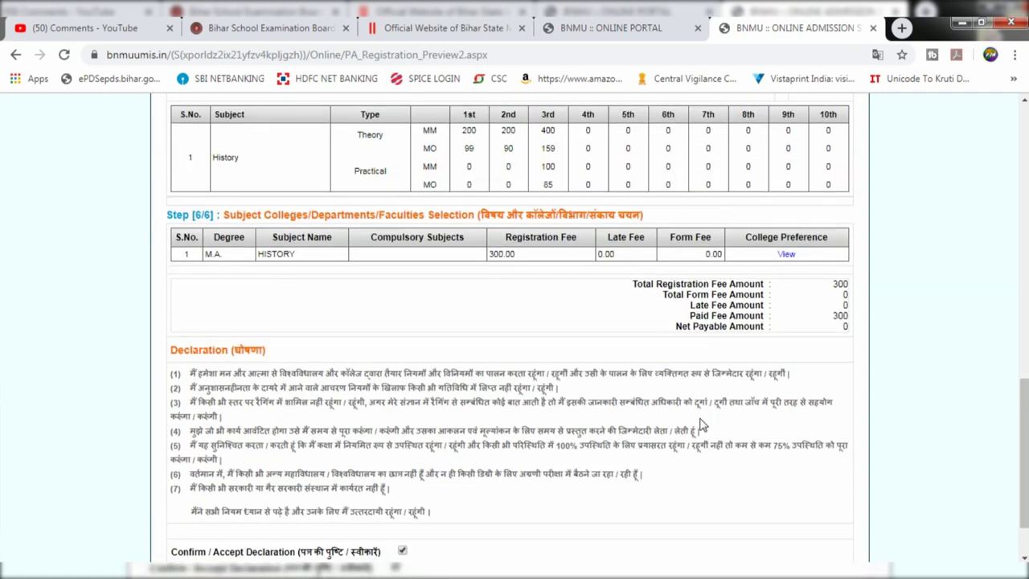
drag(831, 314, 854, 323)
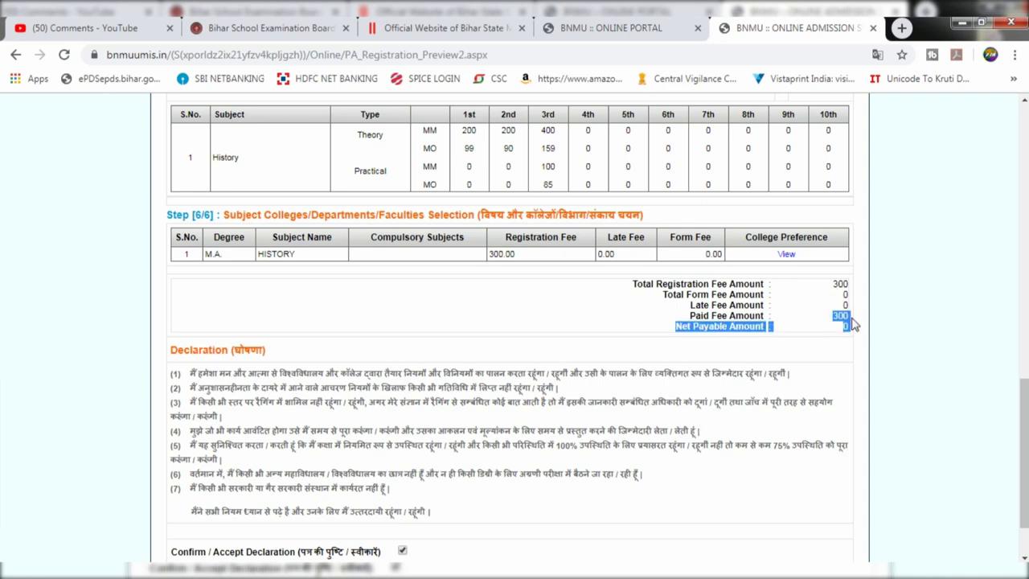
click(836, 358)
scroll(806, 389, down, 1)
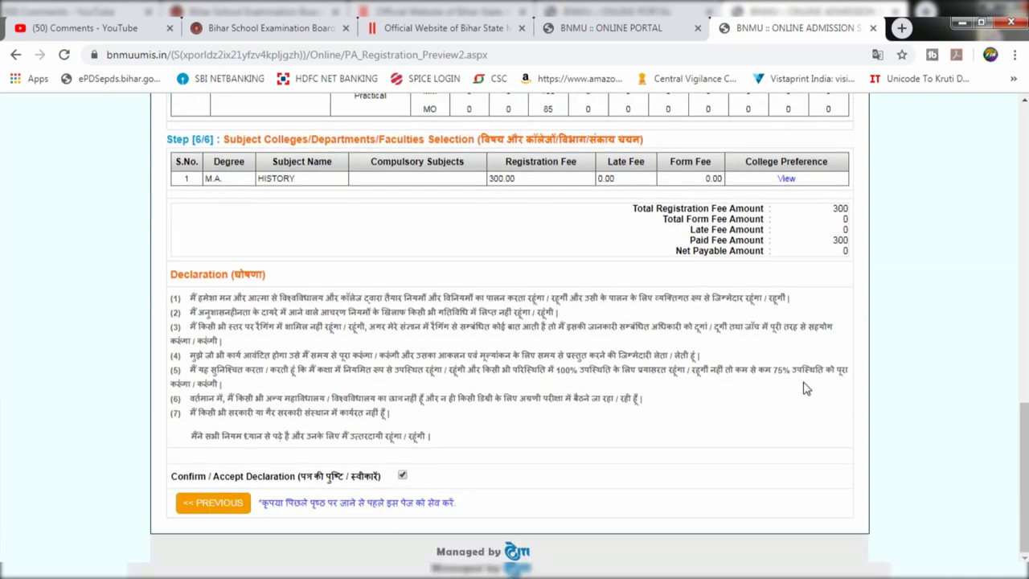
- Open the forms download page listing the registration form and the e-payment receipt
scroll(806, 389, up, 20)
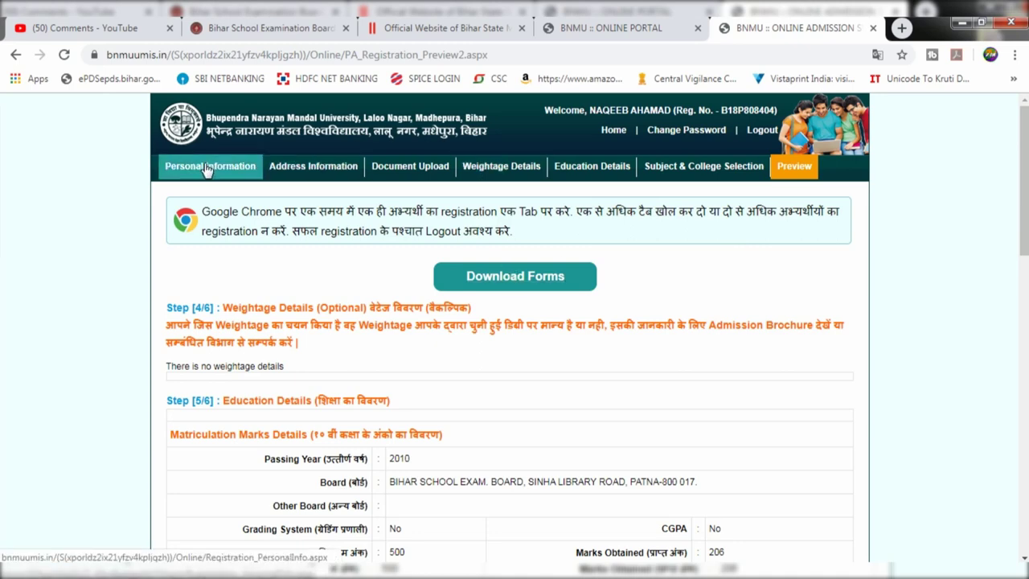
click(622, 134)
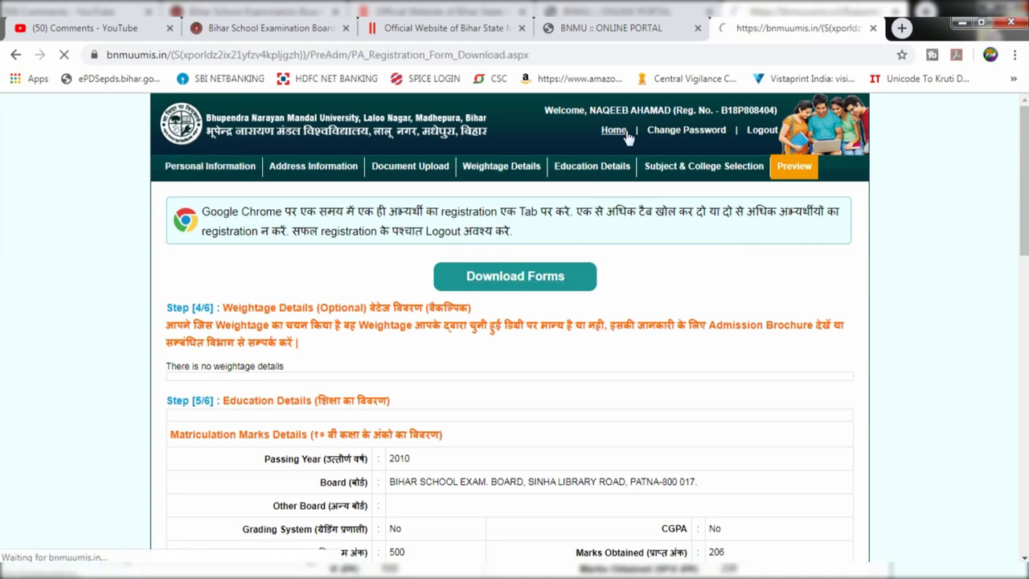
click(499, 278)
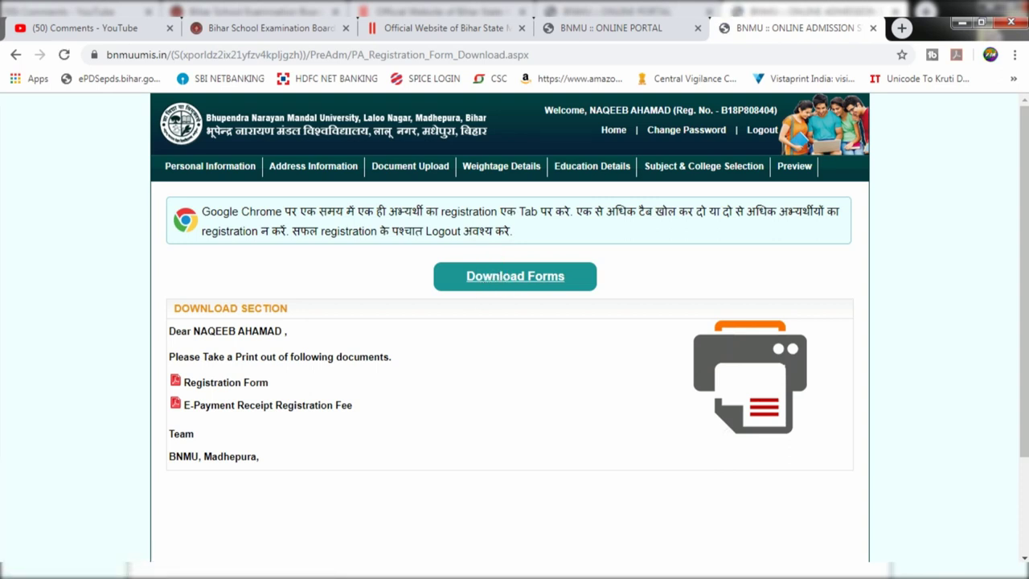